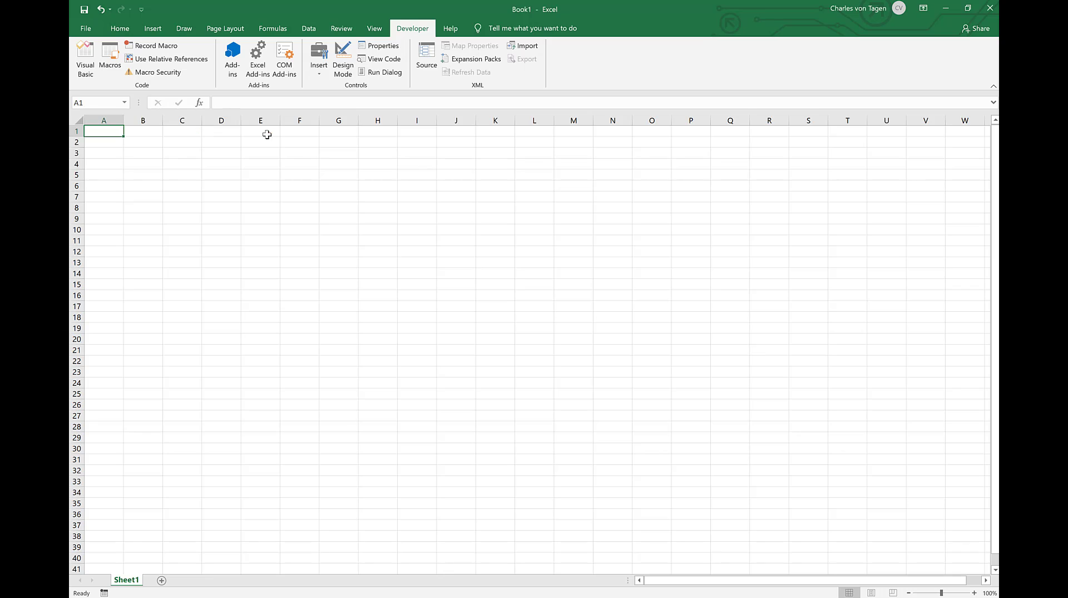
Step: Enter the differential equation y'=t+y in E1 and the initial condition y(0)=3 in E2
click(264, 134)
text(y'=t+y)
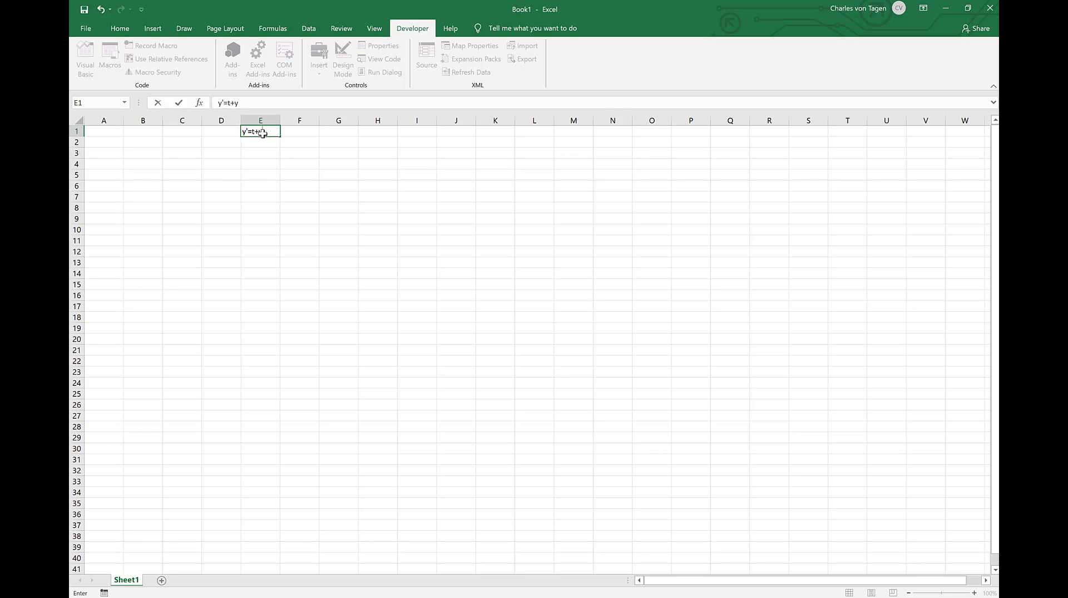
key(Return)
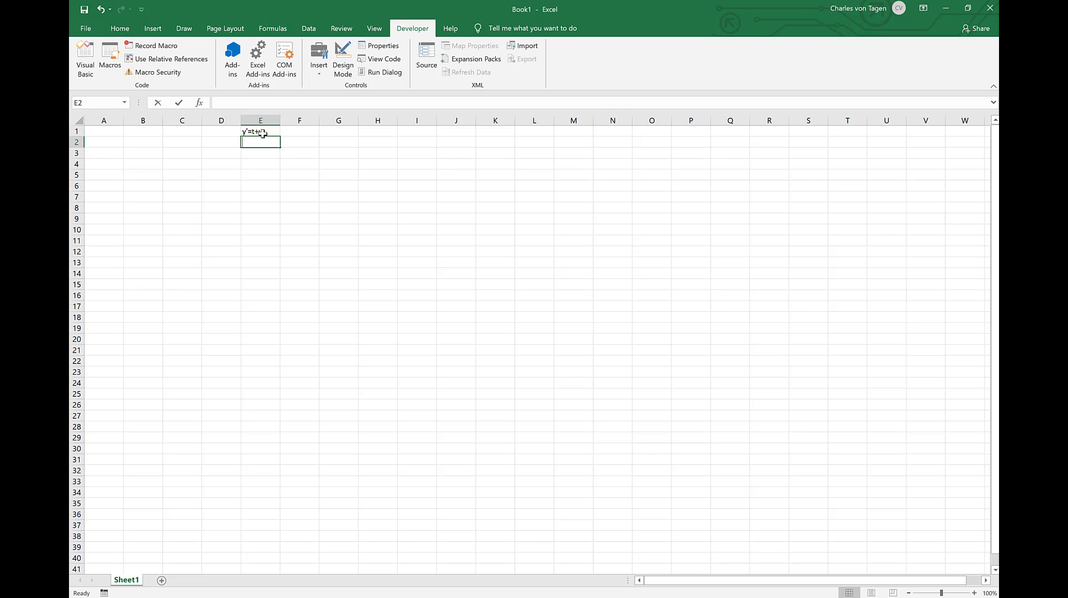
text(y()
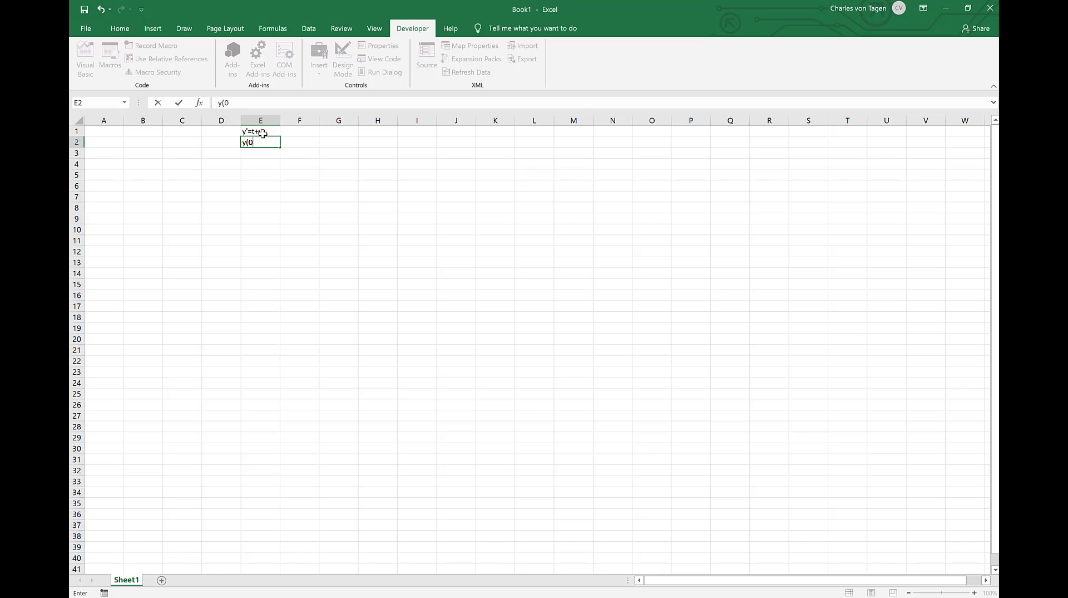
text(0)=3)
key(Return)
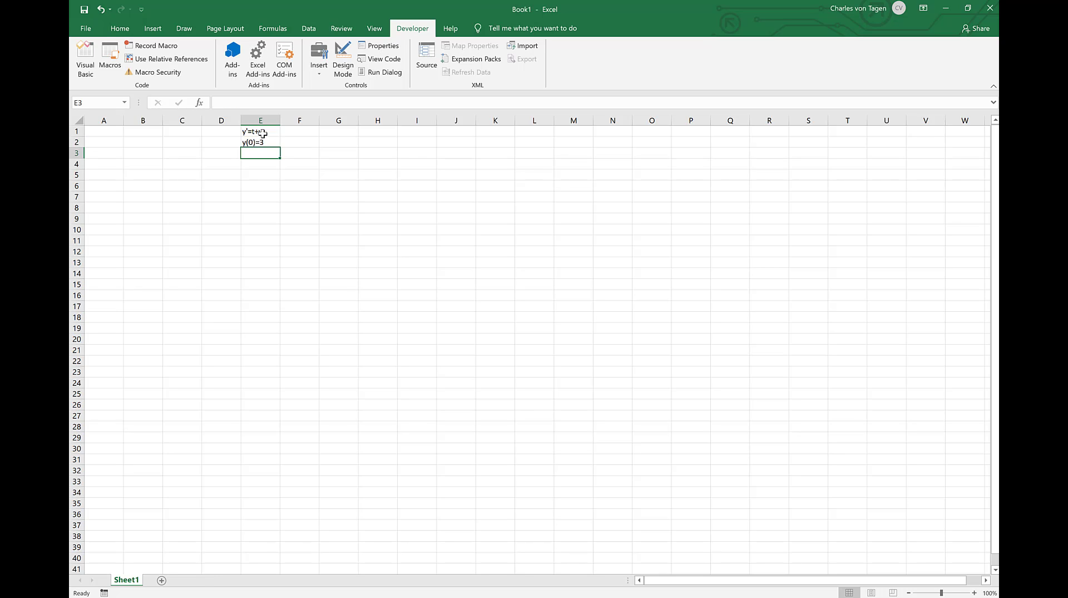
Step: Enter the header Step in A1 and number the steps from 0 to 18 down A2:A20
click(101, 132)
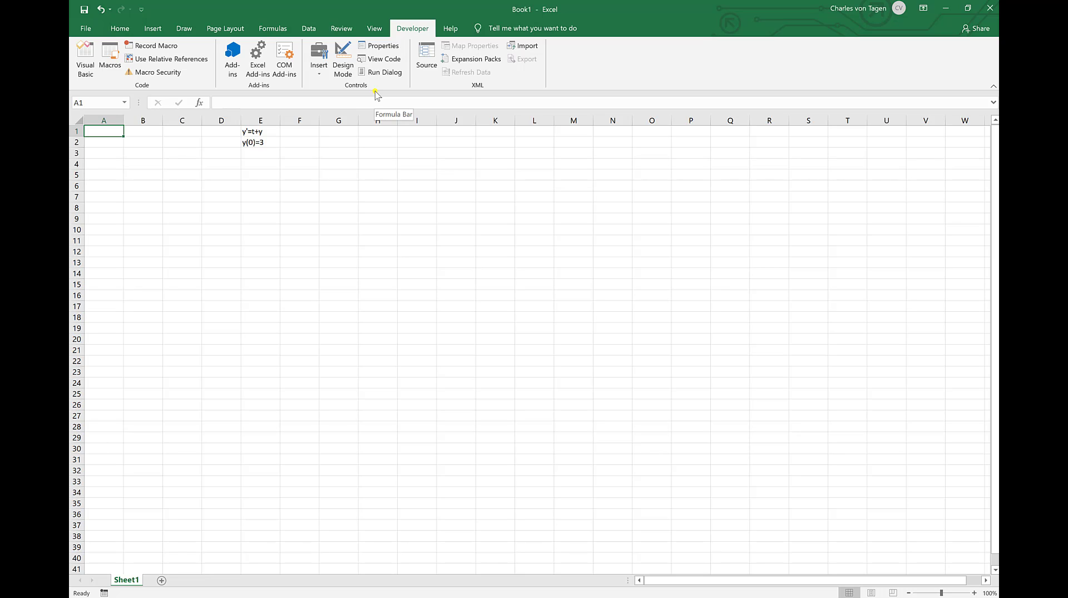
text(Step)
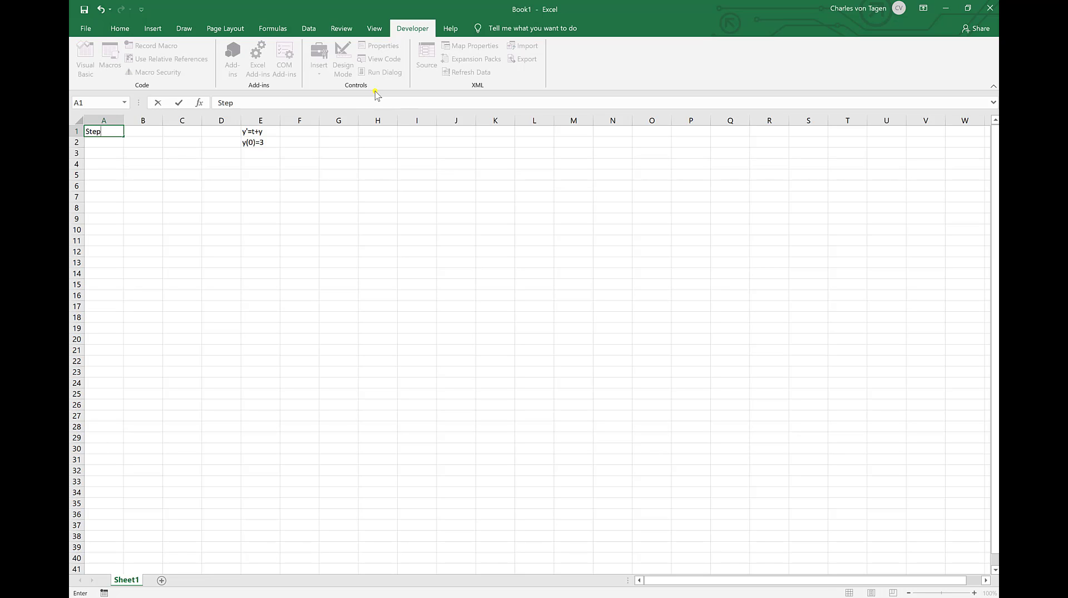
key(Return)
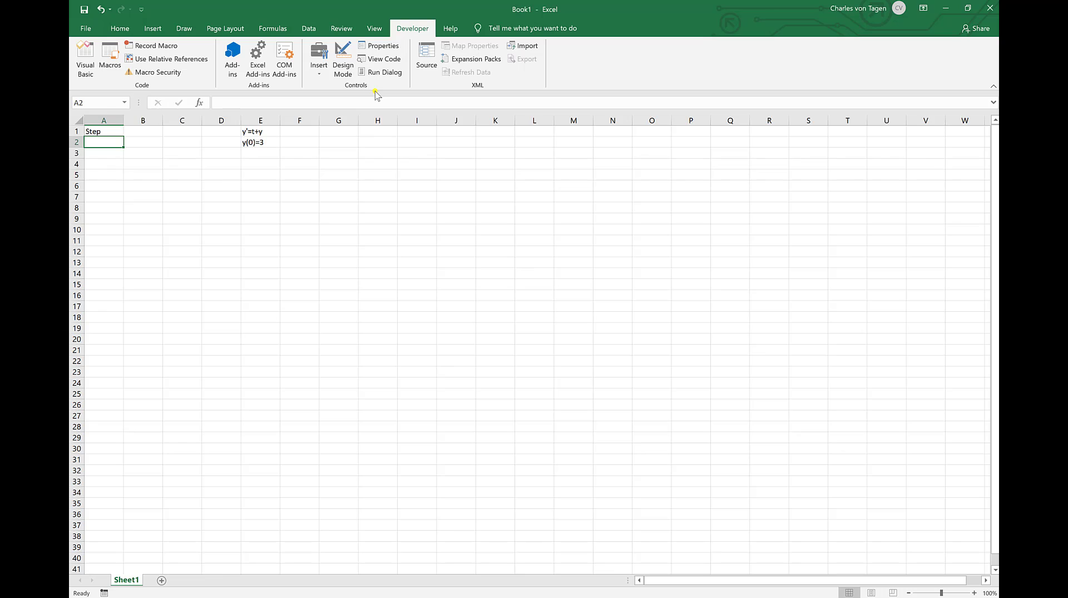
text(0)
key(Return)
text(1)
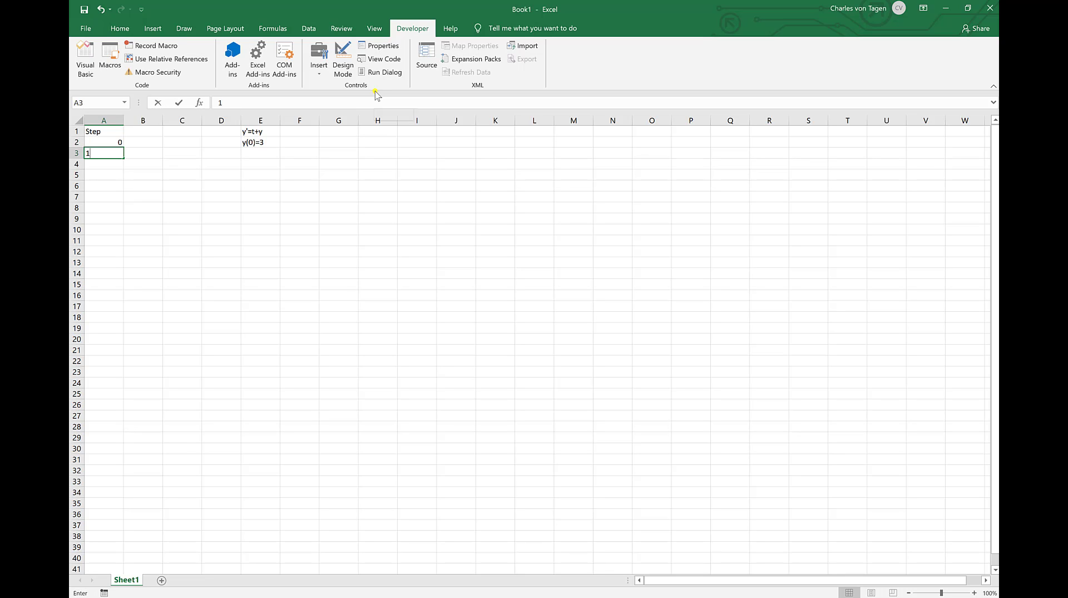
key(Return)
text(2)
key(Return)
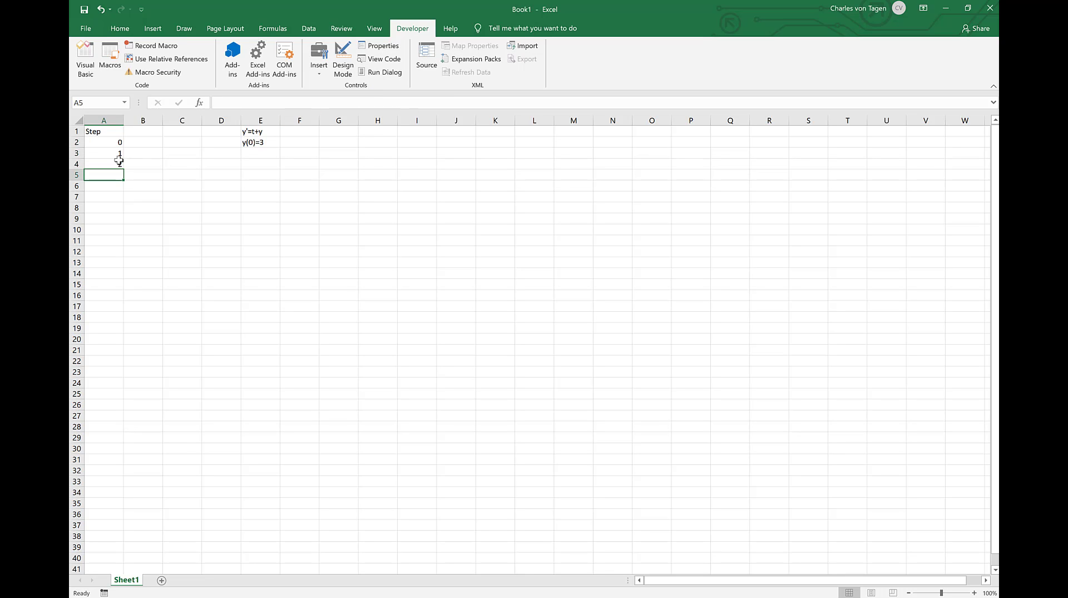
drag(108, 151, 108, 166)
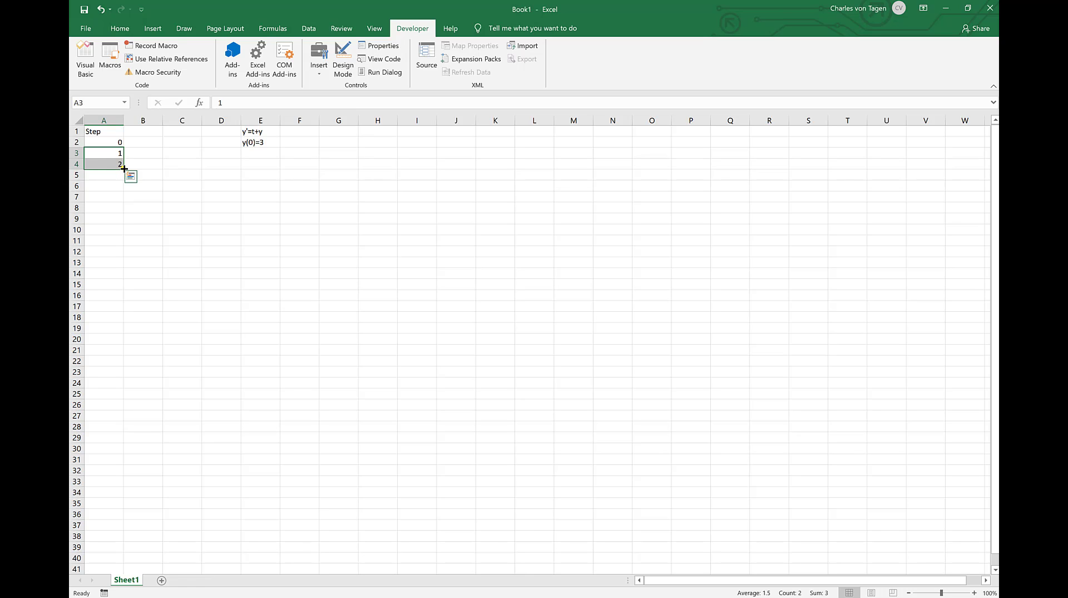
drag(124, 168, 98, 345)
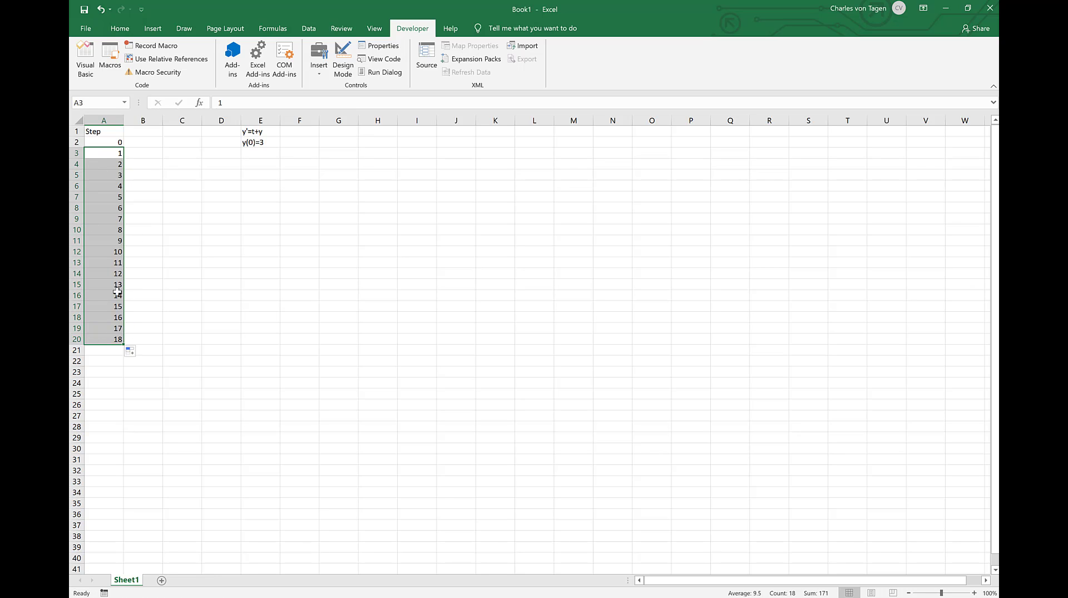
Step: Add the column headers t-value in B1 and y-value in C1
click(143, 143)
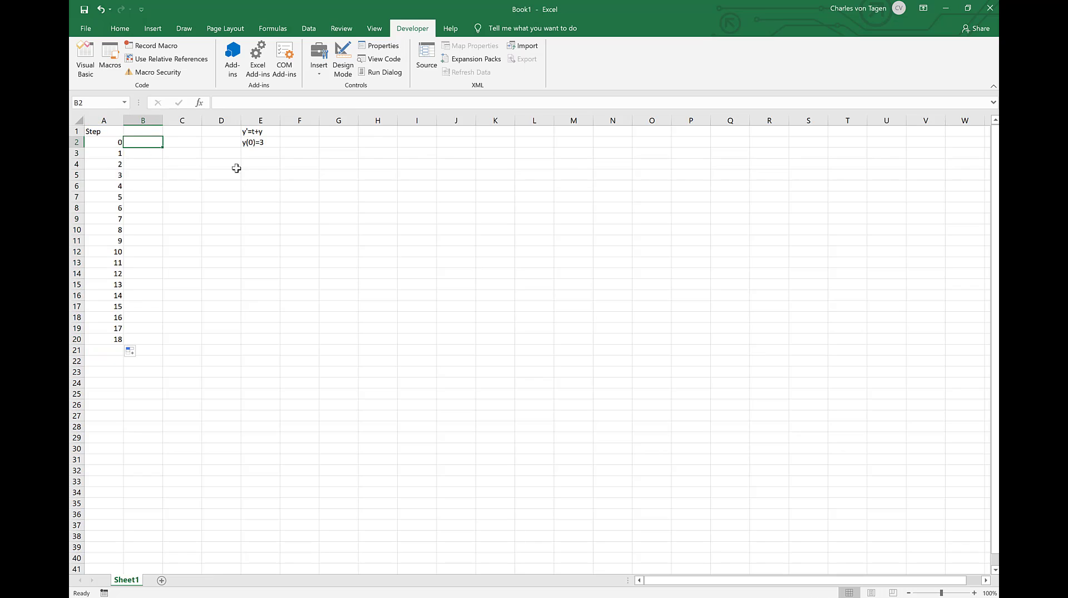
click(152, 132)
text(t)
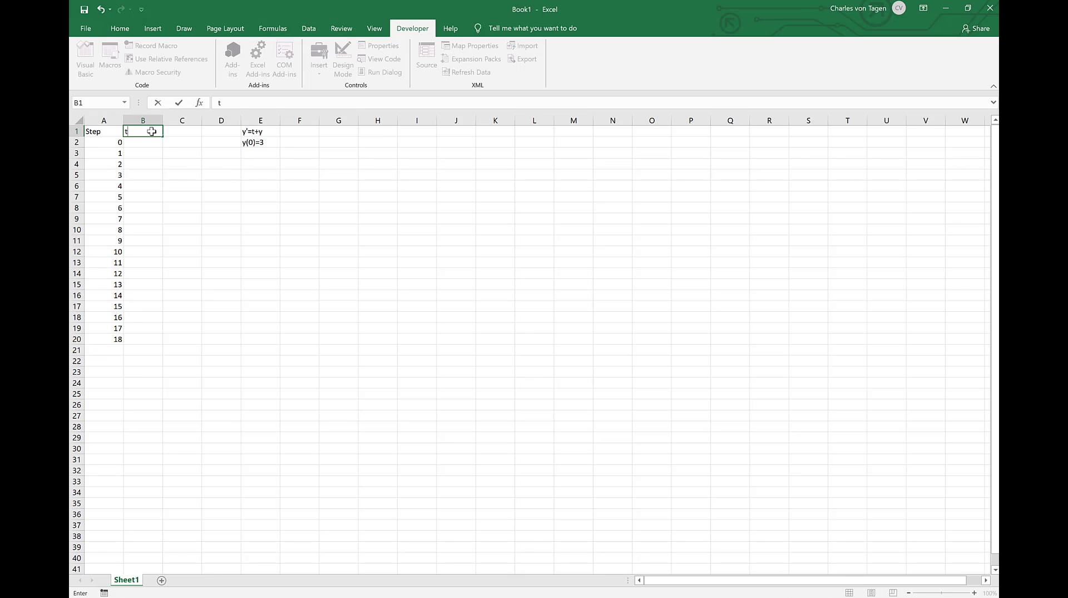
text(-value)
key(Tab)
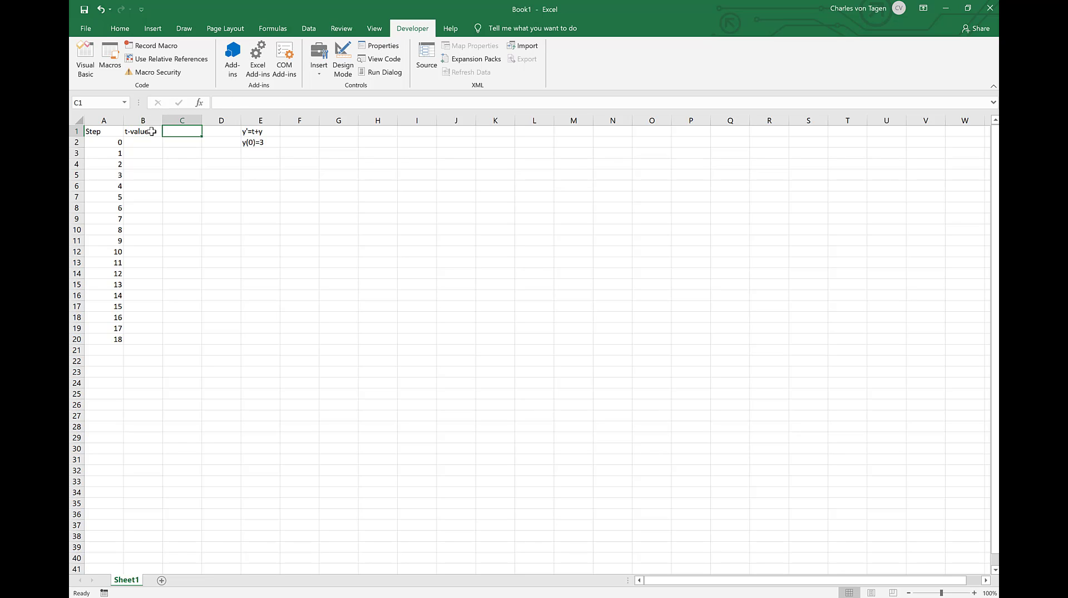
text(y-va)
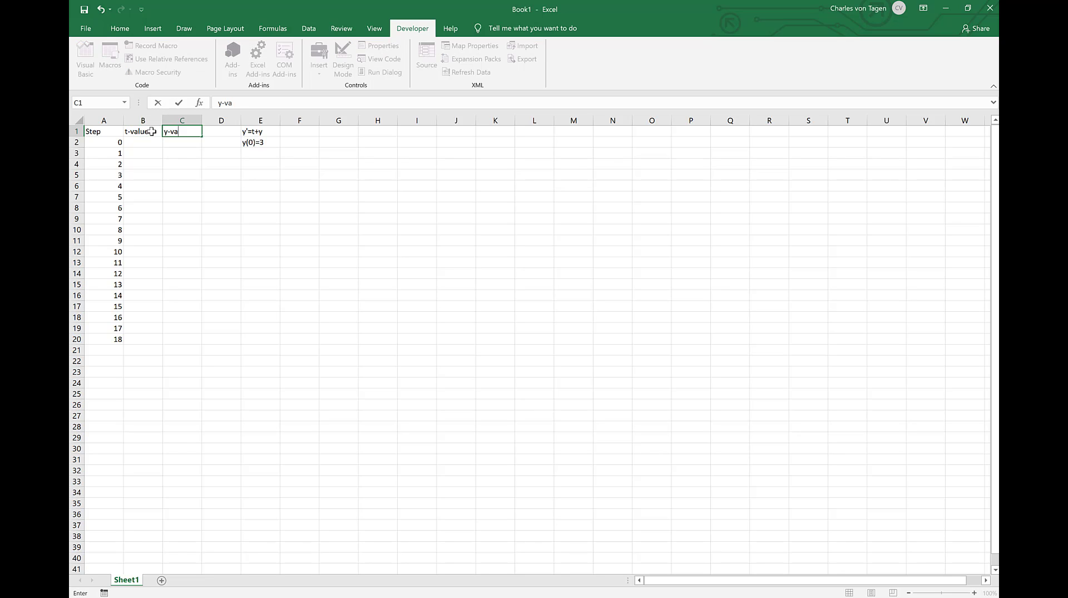
text(lue)
key(Return)
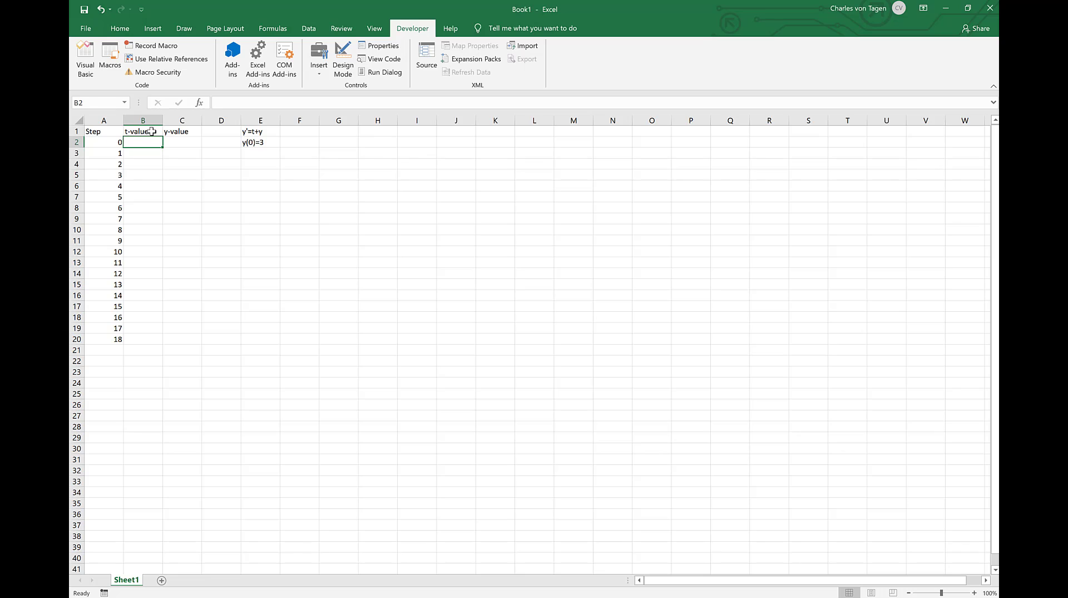
Step: Enter the initial values for step 0: 0 in B2 and 3 in C2
text(0)
key(Tab)
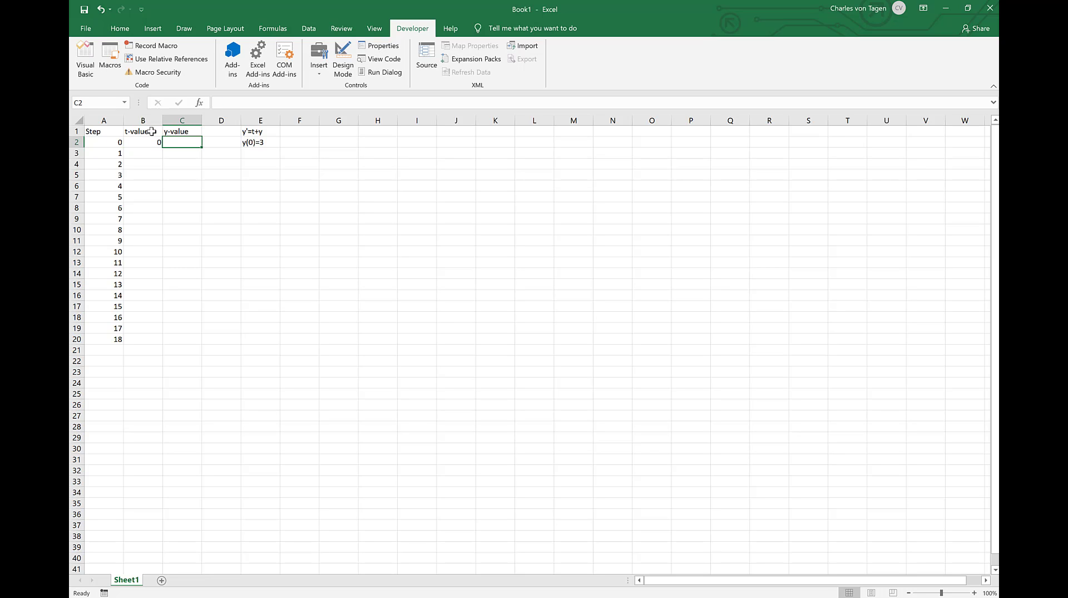
text(3)
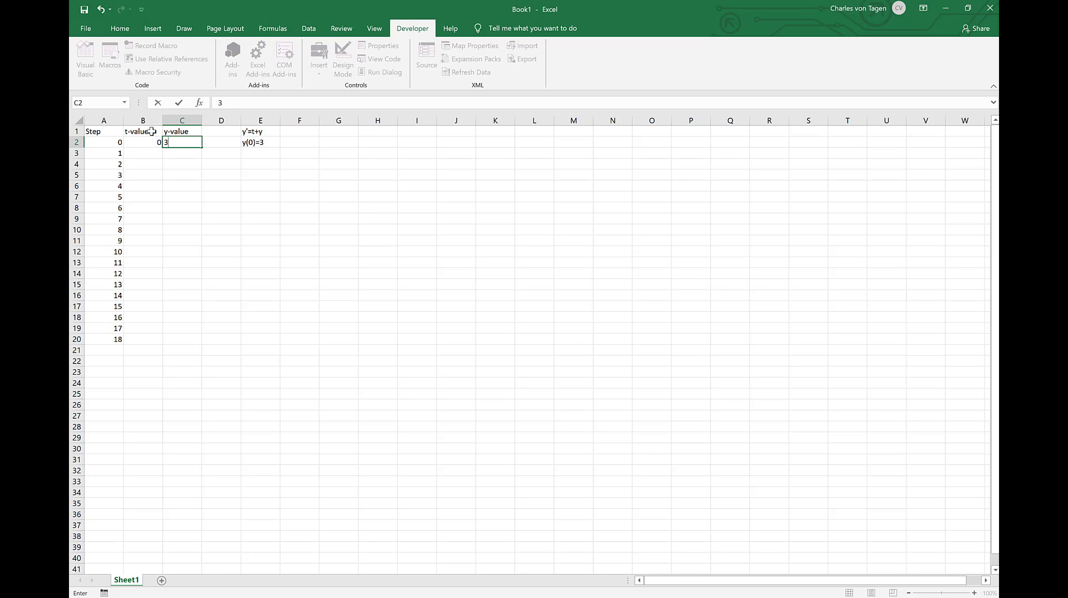
key(Return)
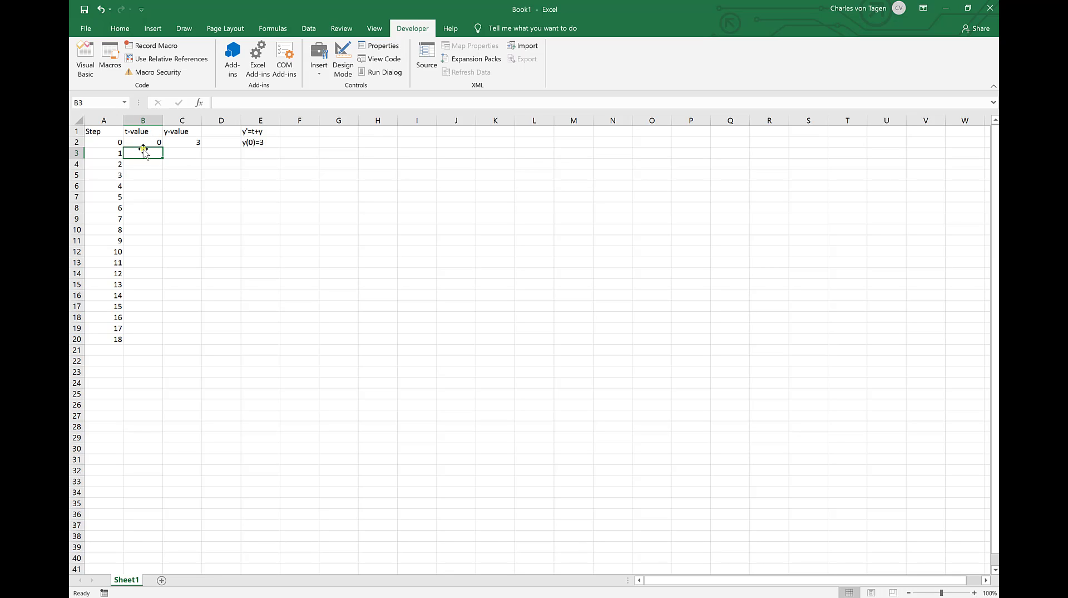
Step: Label G1 "Step Size of" and enter a step size of 0.01 in H1
click(343, 134)
text(STep)
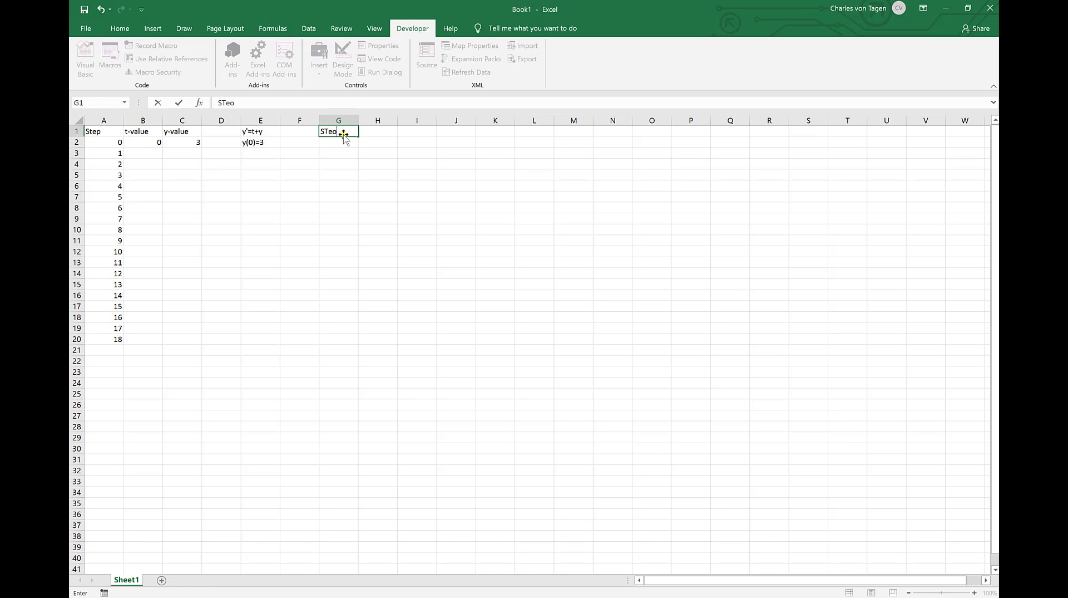
key(BackSpace)
key(BackSpace)
key(BackSpace)
text(tep Size of)
key(BackSpace)
text(of)
key(Tab)
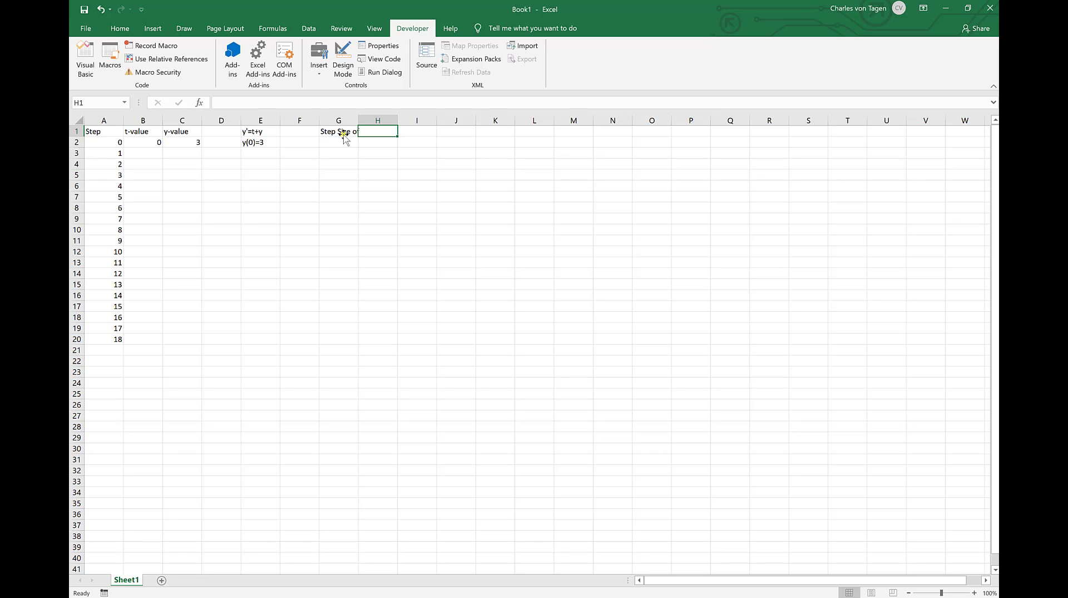
text(0.01)
click(343, 134)
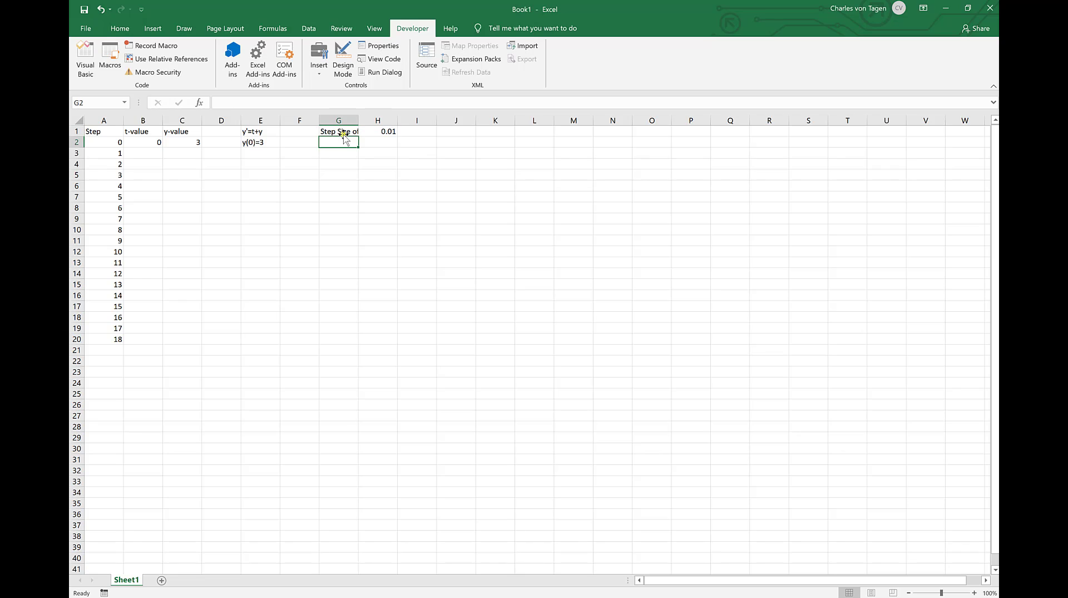
Step: Enter the formula =B2+$H$1 in B3 to add the fixed step size to the previous t-value
click(145, 154)
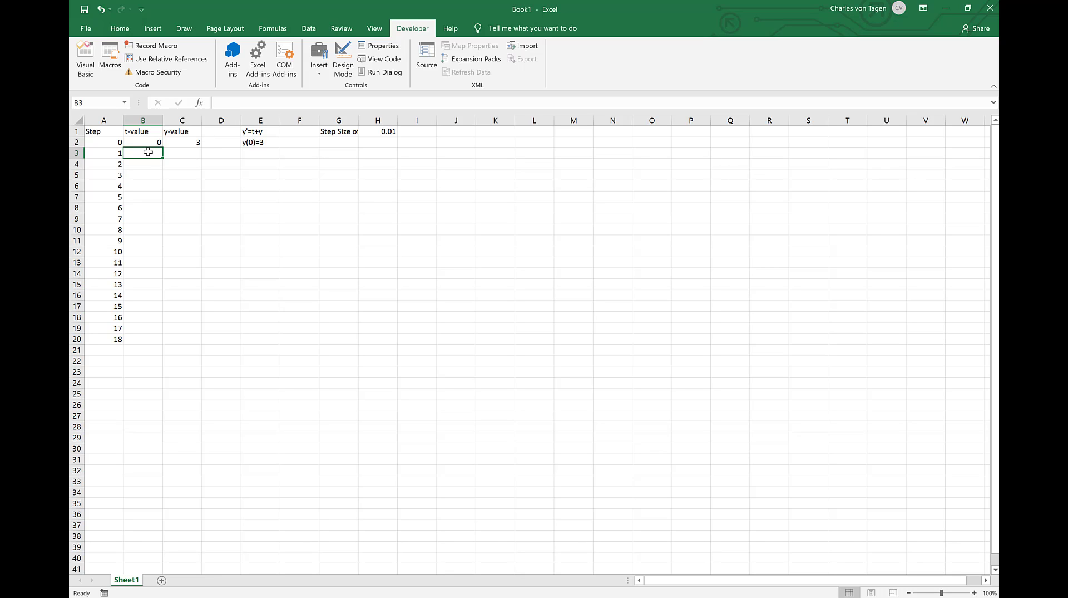
text(=)
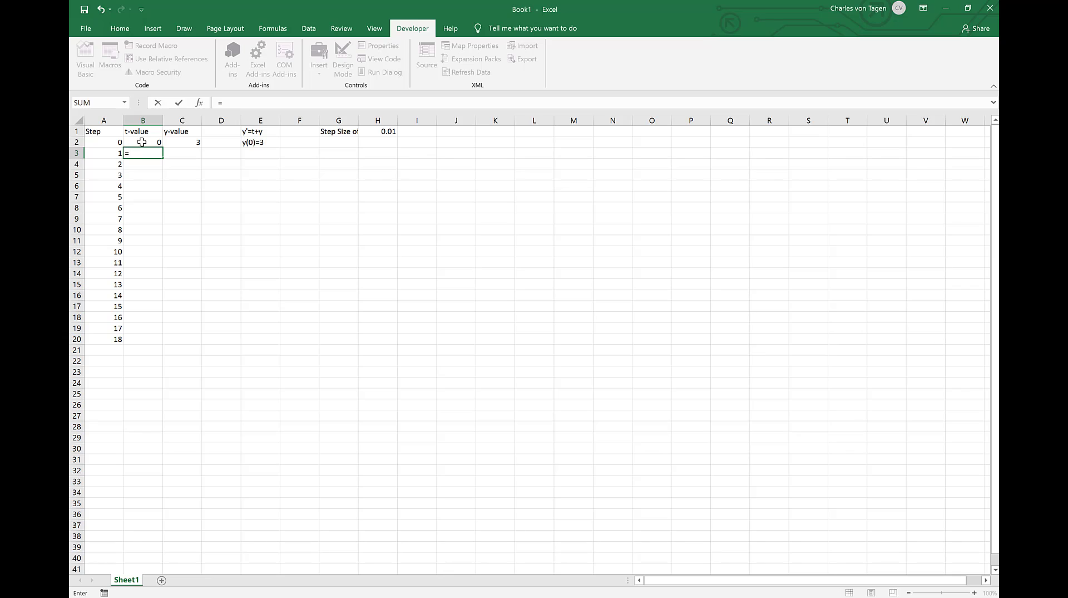
click(142, 142)
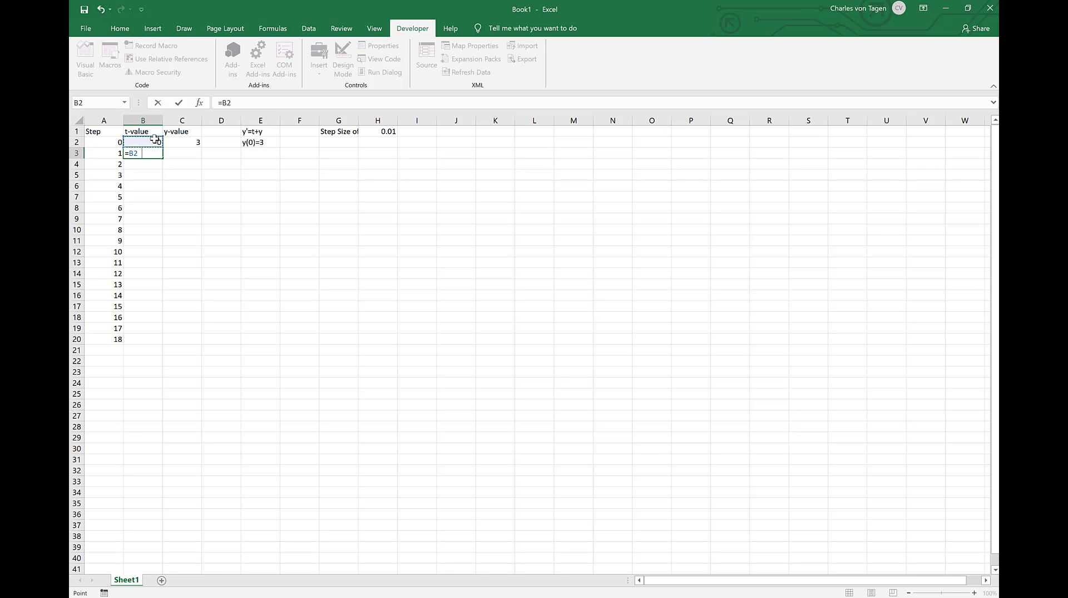
click(393, 133)
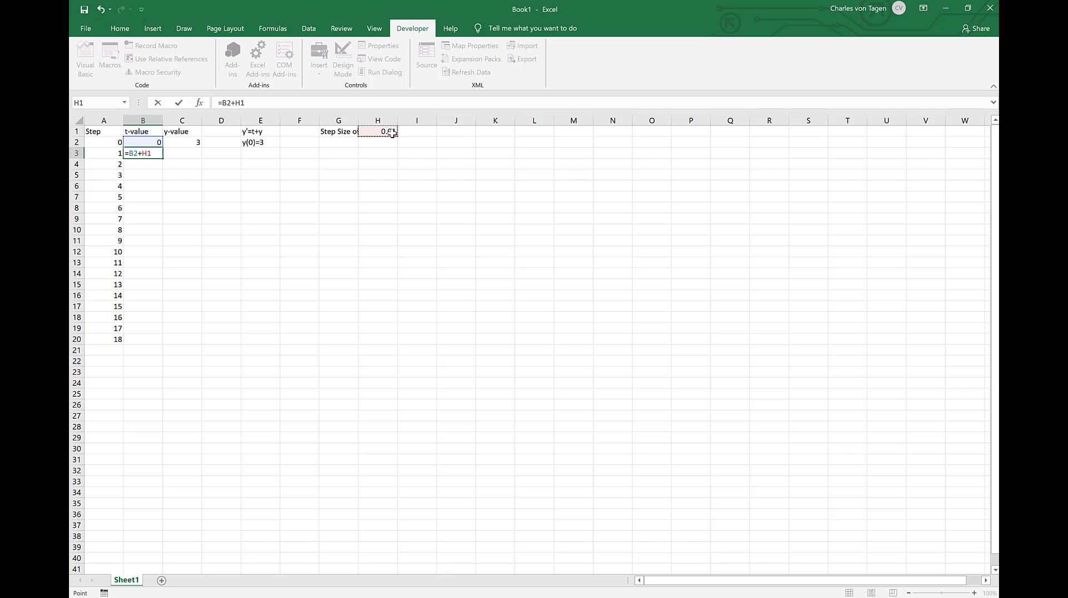
key(F4)
click(369, 142)
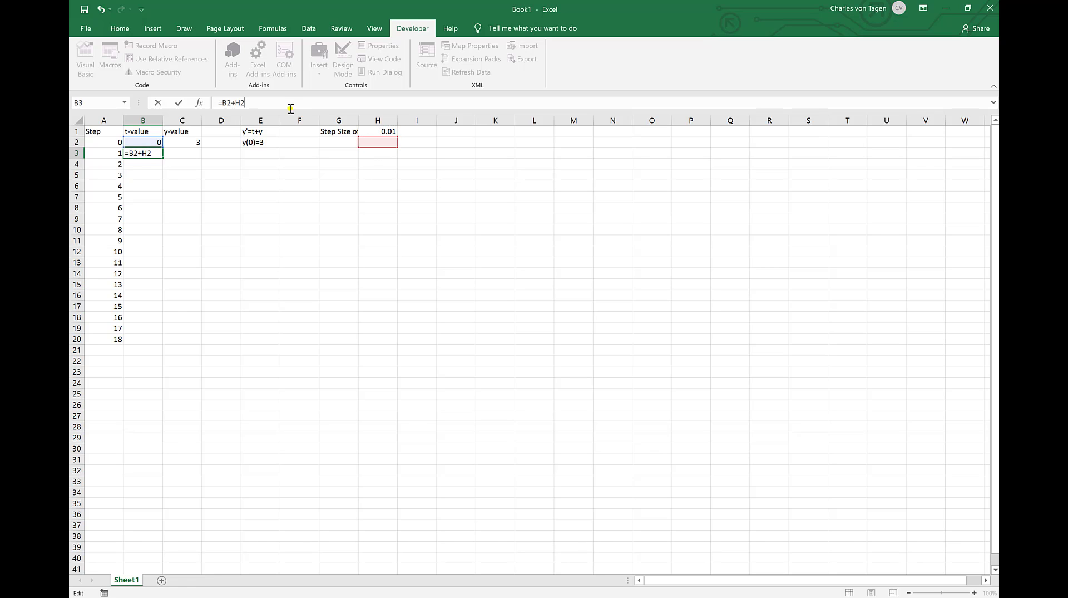
key(Up)
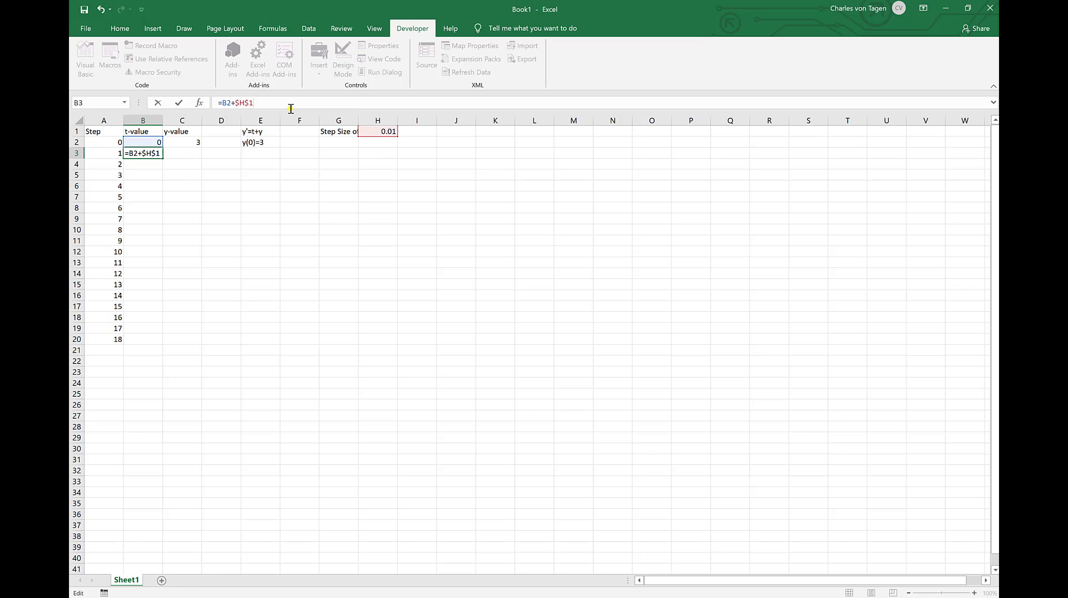
key(Return)
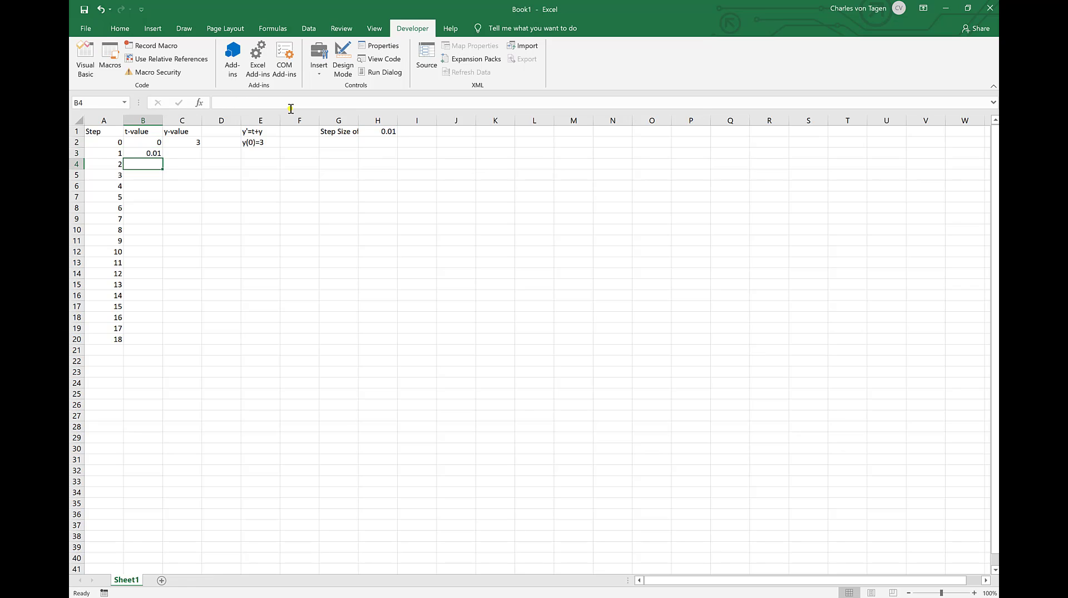
Step: Fill the t-value formula from B3 down through B20
click(149, 151)
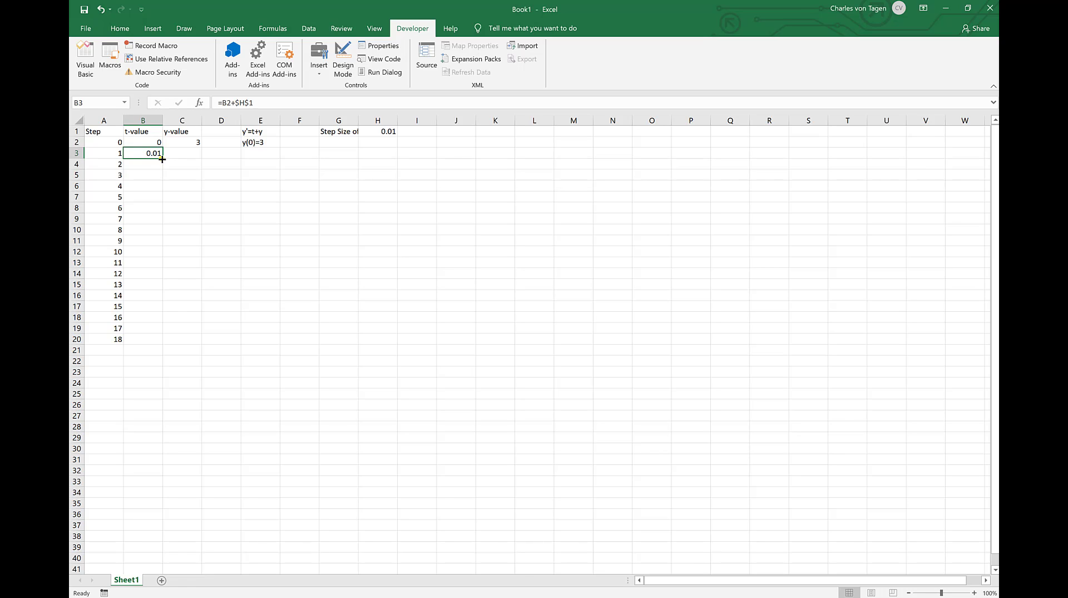
drag(162, 160, 146, 341)
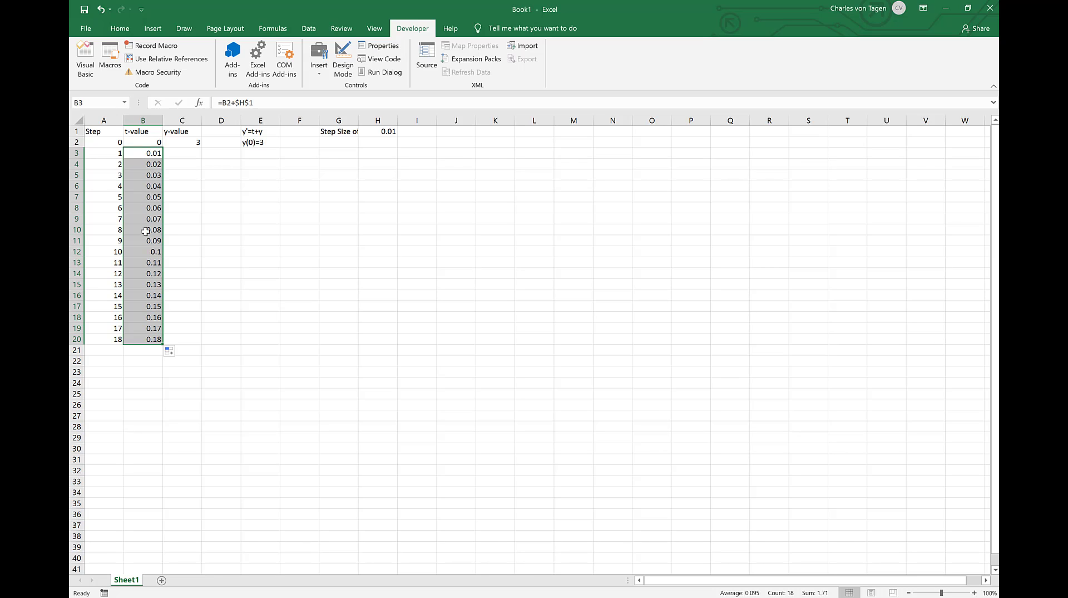
click(142, 195)
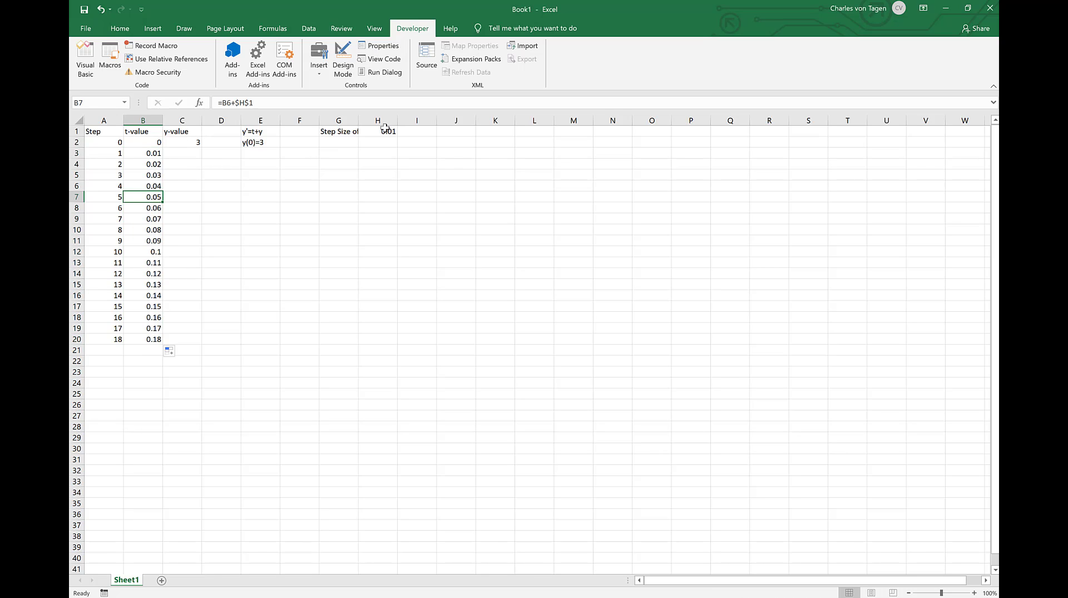
Step: Enter the Euler formula =C2+$H$1*f(B2,C2) in C3 to compute the y-value for step 1
click(181, 152)
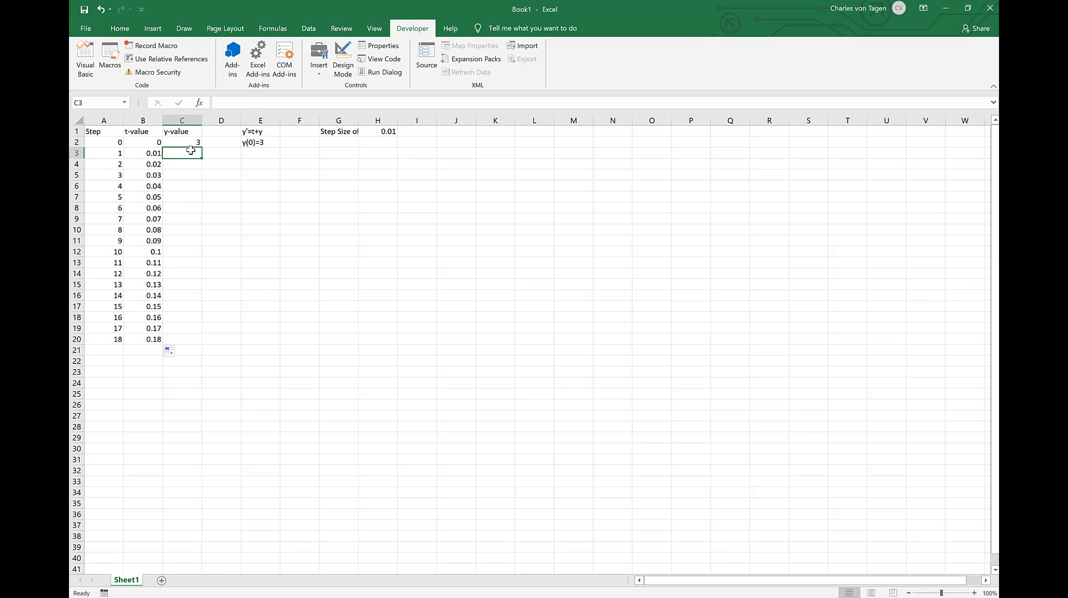
text(=)
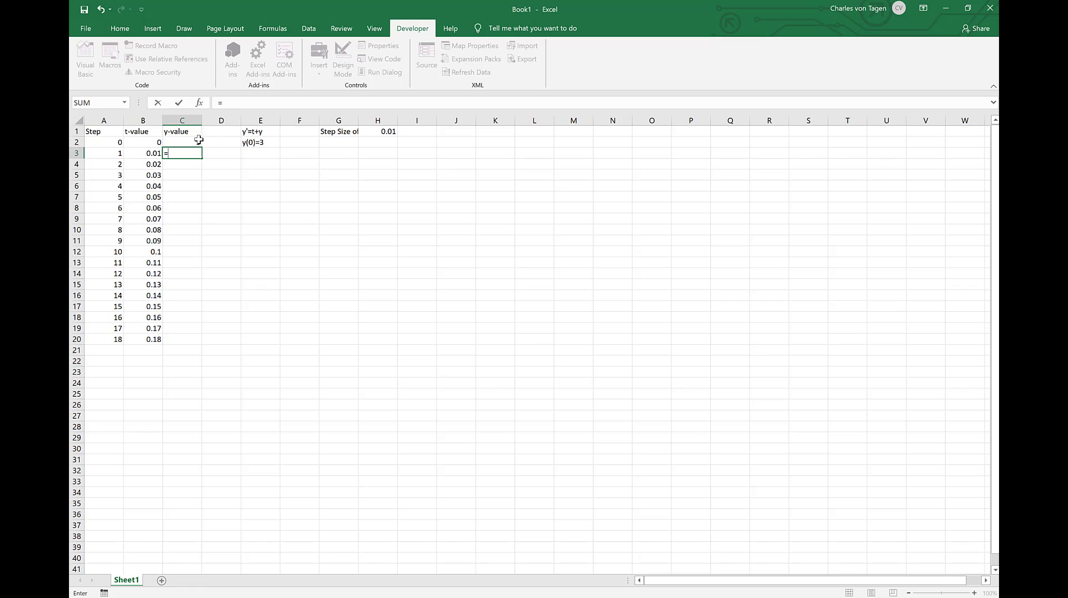
click(181, 140)
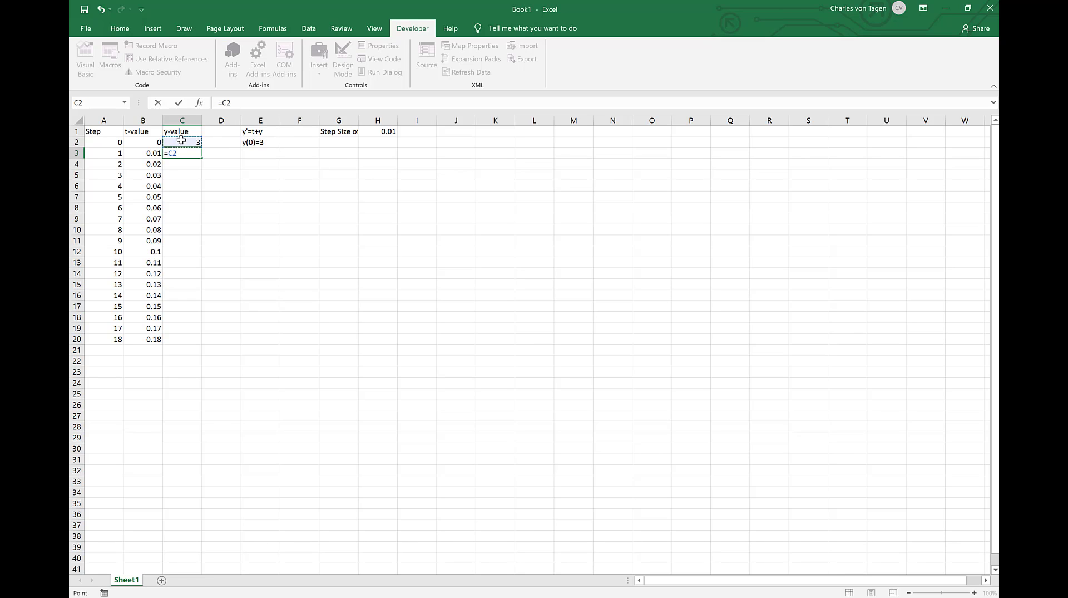
text(+)
click(390, 131)
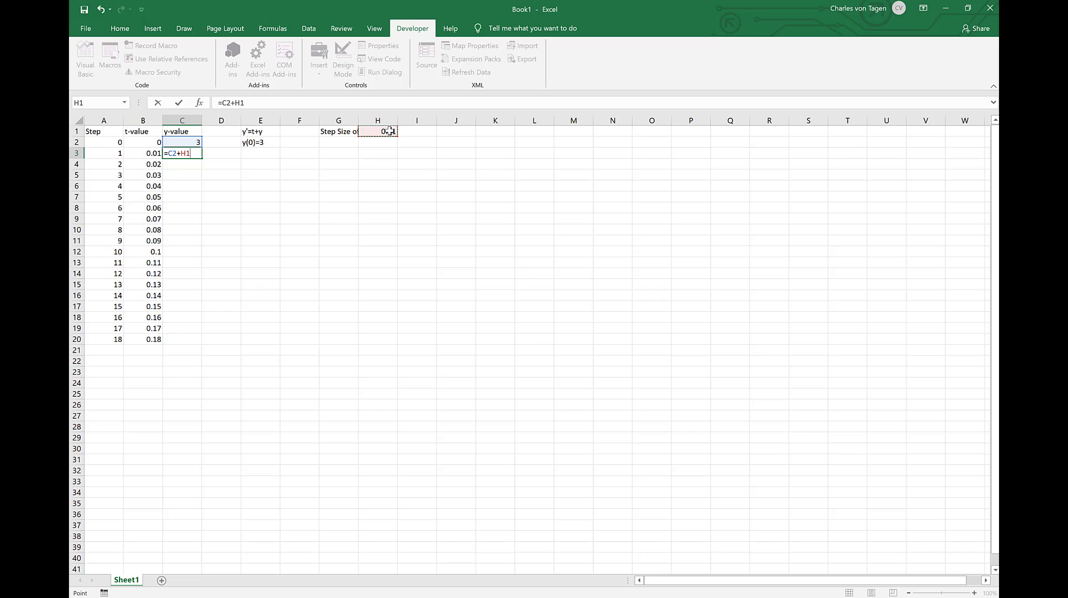
key(F4)
text(*f()
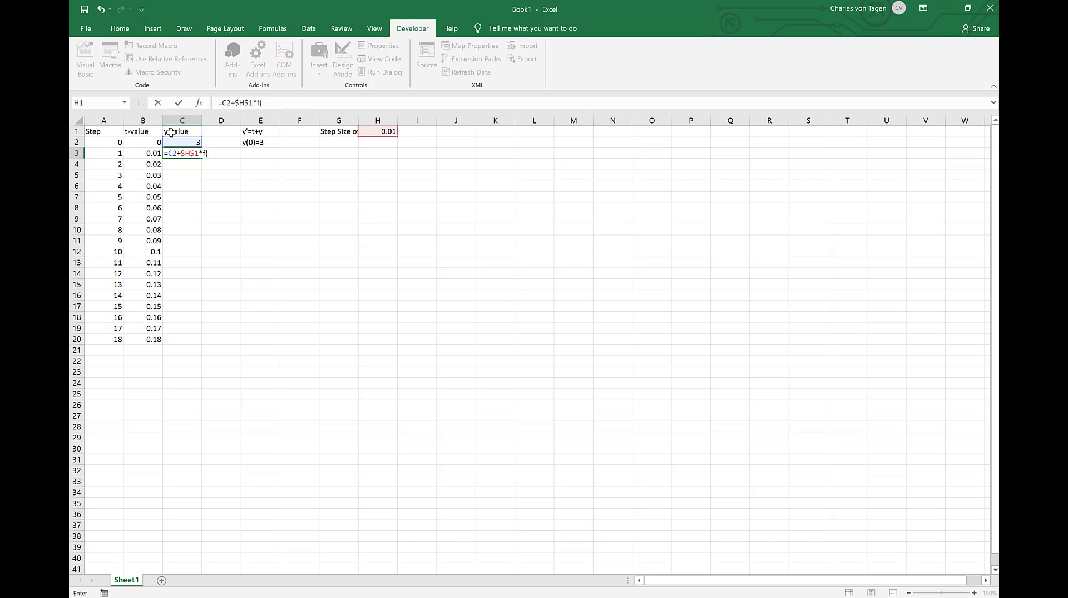
click(147, 142)
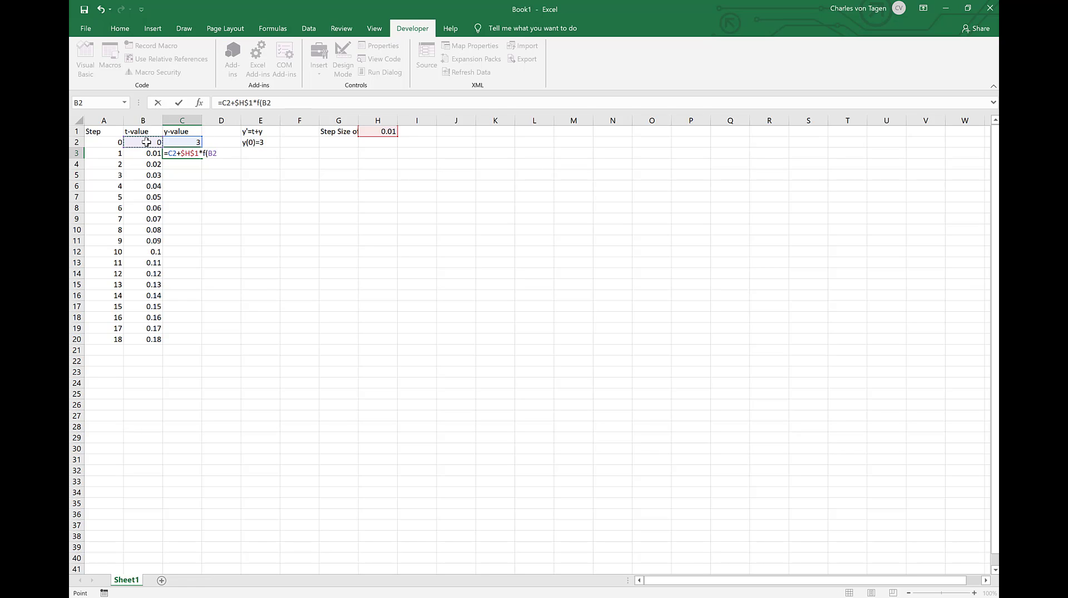
text(,)
click(185, 143)
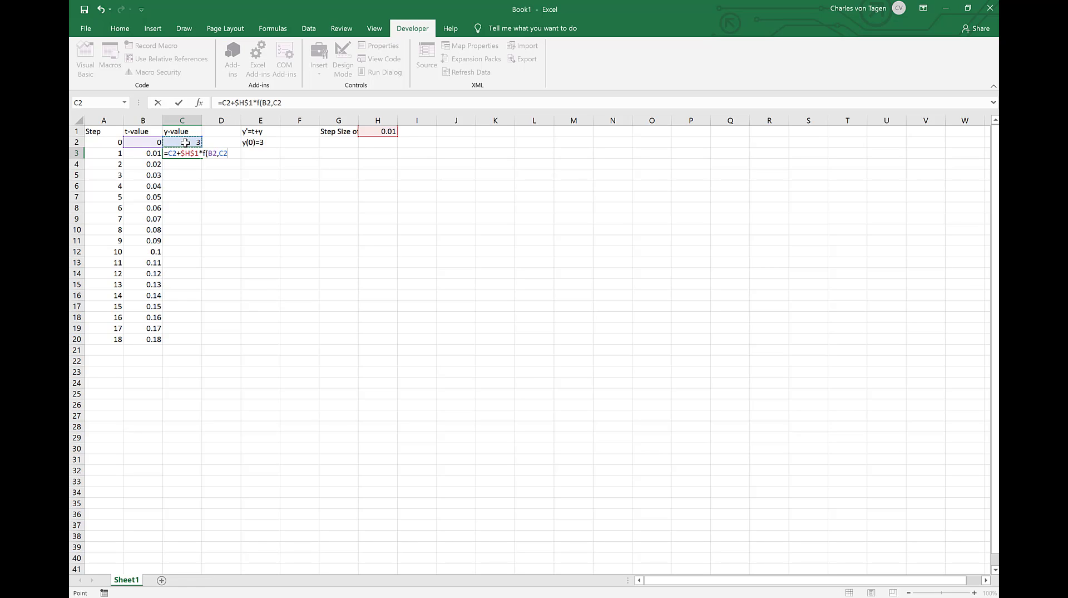
text())
key(Return)
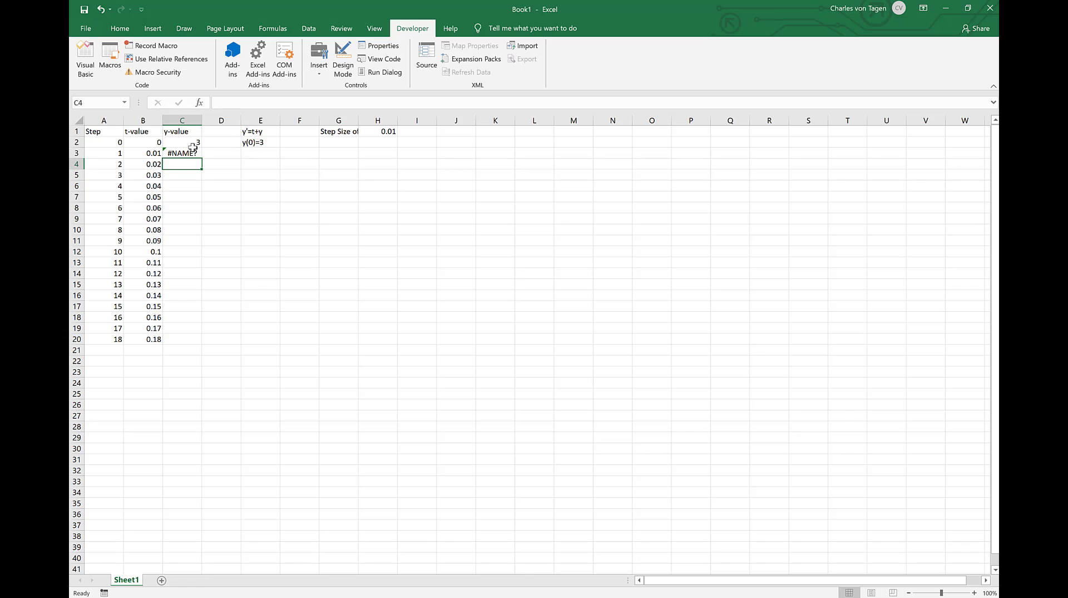
Step: Create a new macro named f for the workbook
click(178, 152)
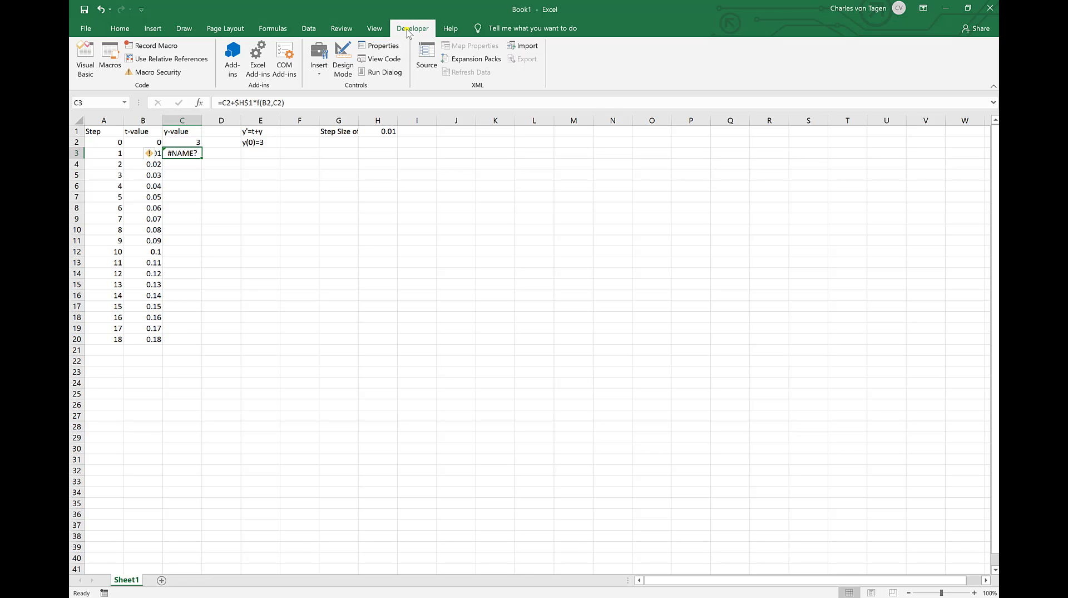
click(110, 58)
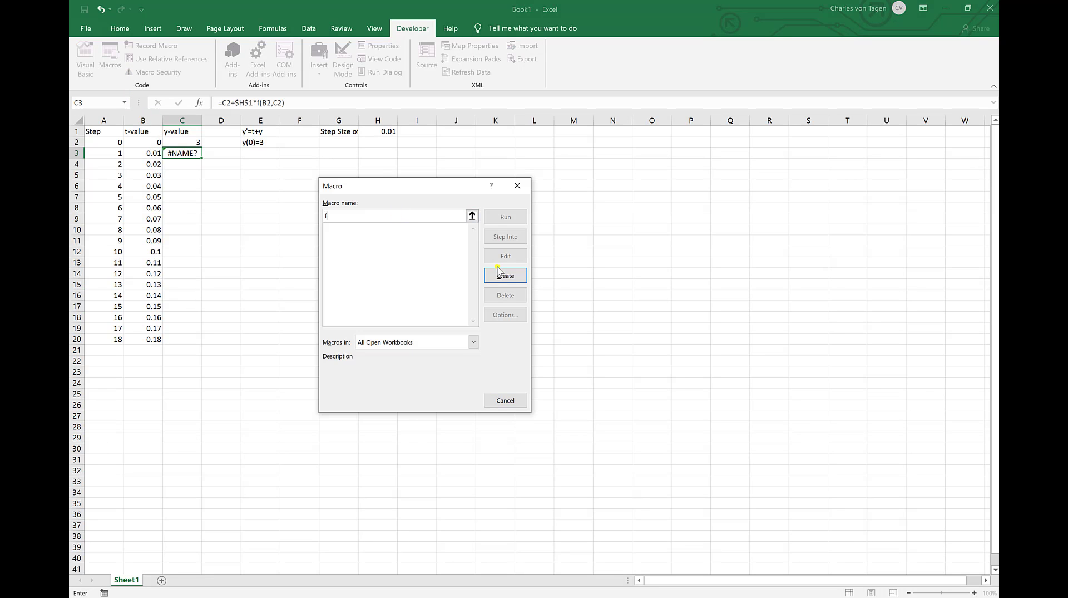
click(506, 275)
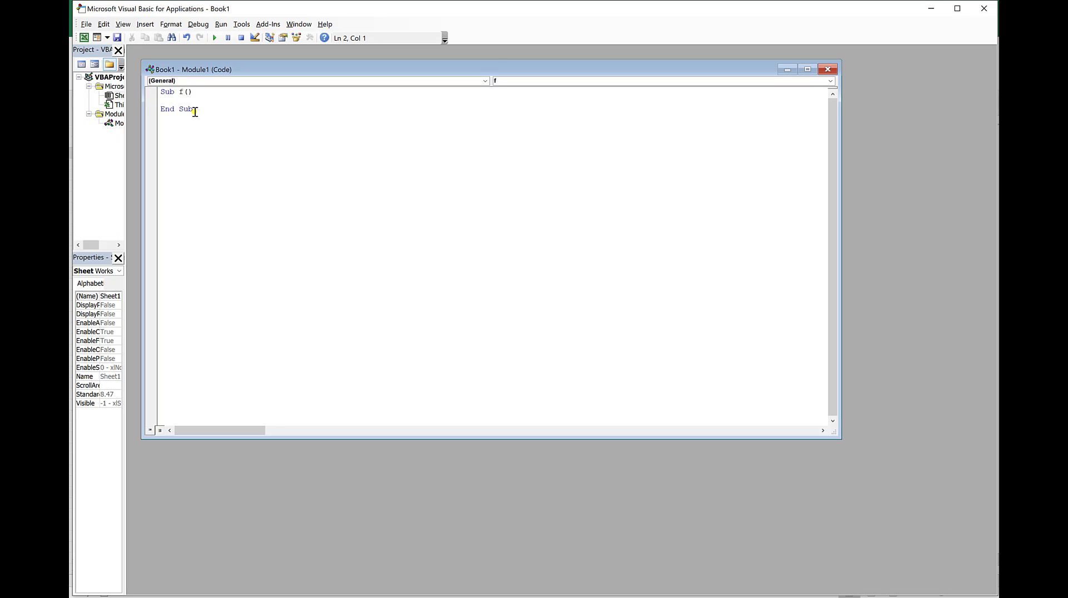
Step: Replace the macro's Sub code with Function f(t, y) containing f = t + y, and return to the worksheet
drag(194, 110, 158, 90)
key(Delete)
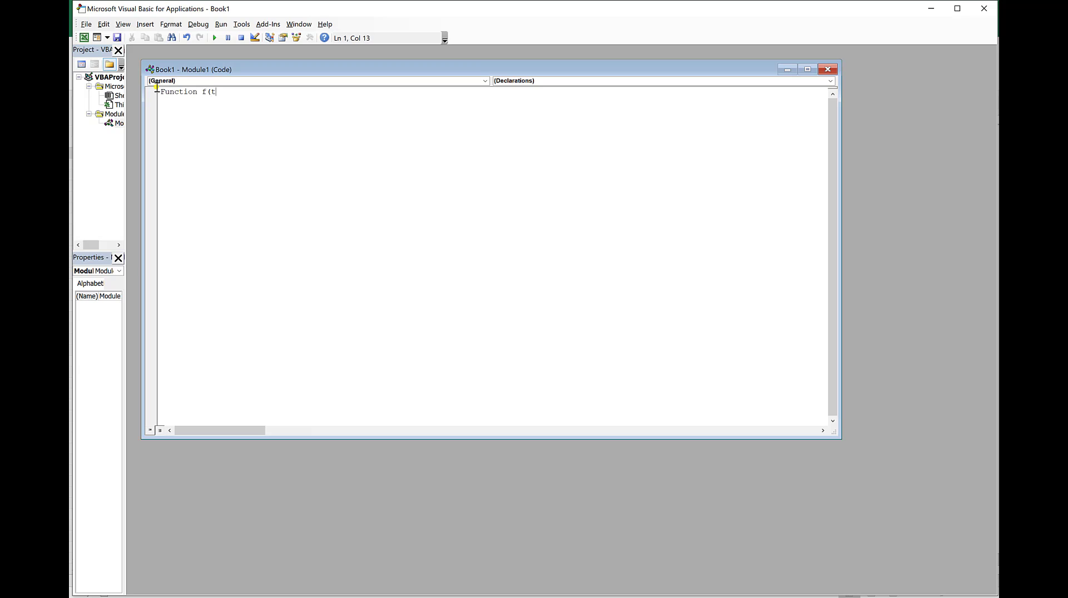
text())
key(Return)
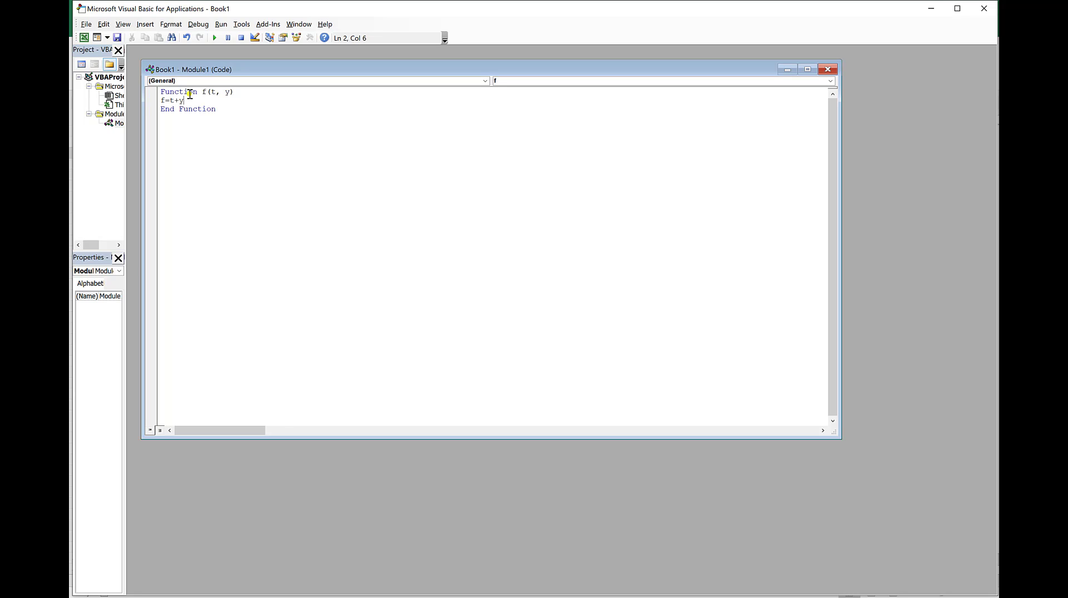
key(Return)
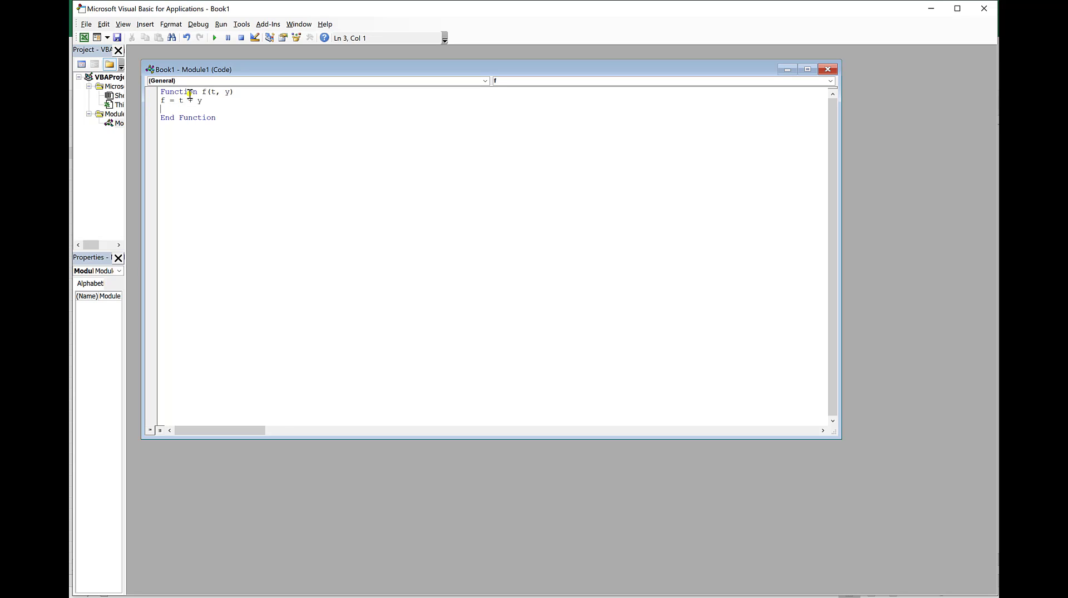
click(84, 25)
click(153, 102)
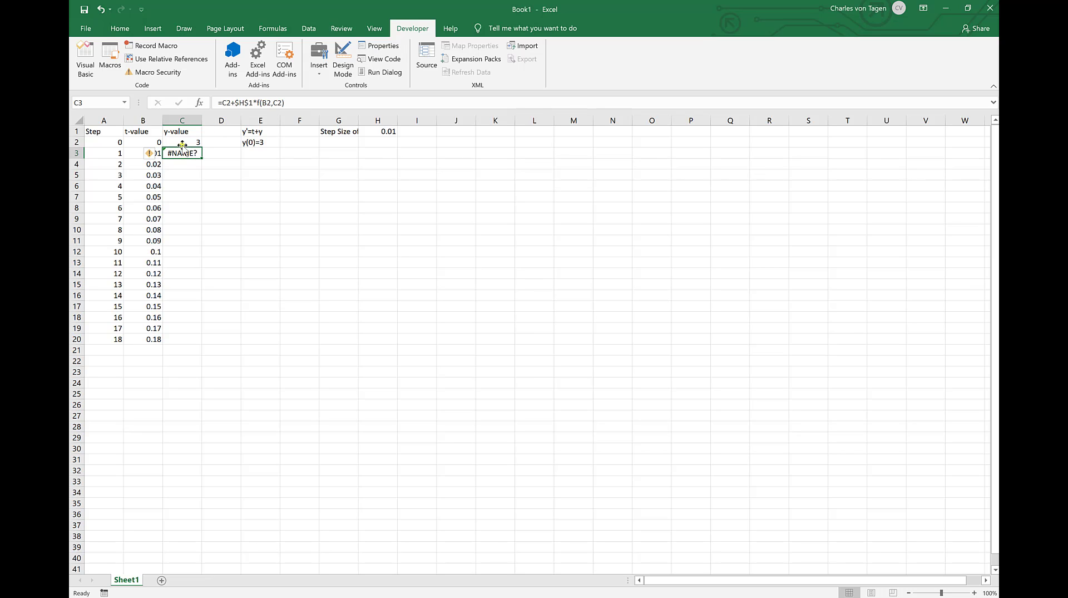
Step: Re-enter the C3 formula to recalculate it with function f, and fill it down through C20
click(294, 103)
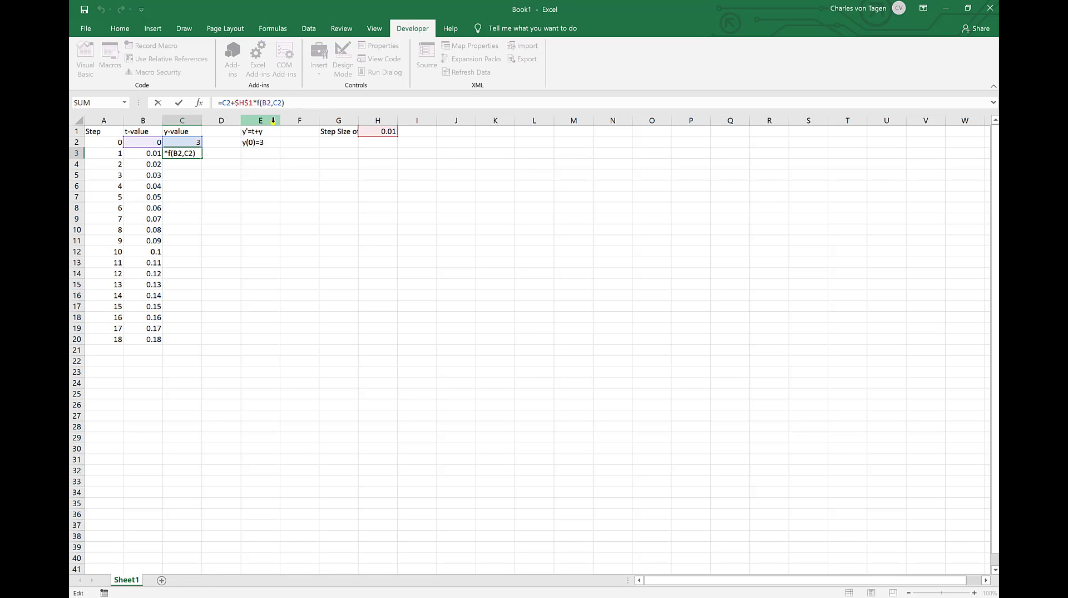
key(Return)
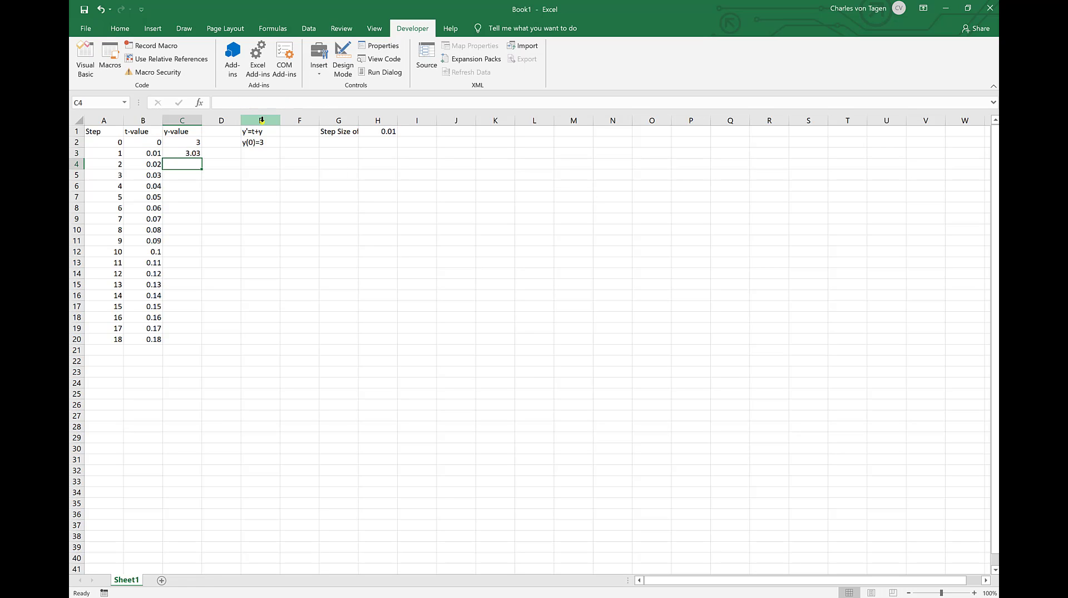
click(192, 152)
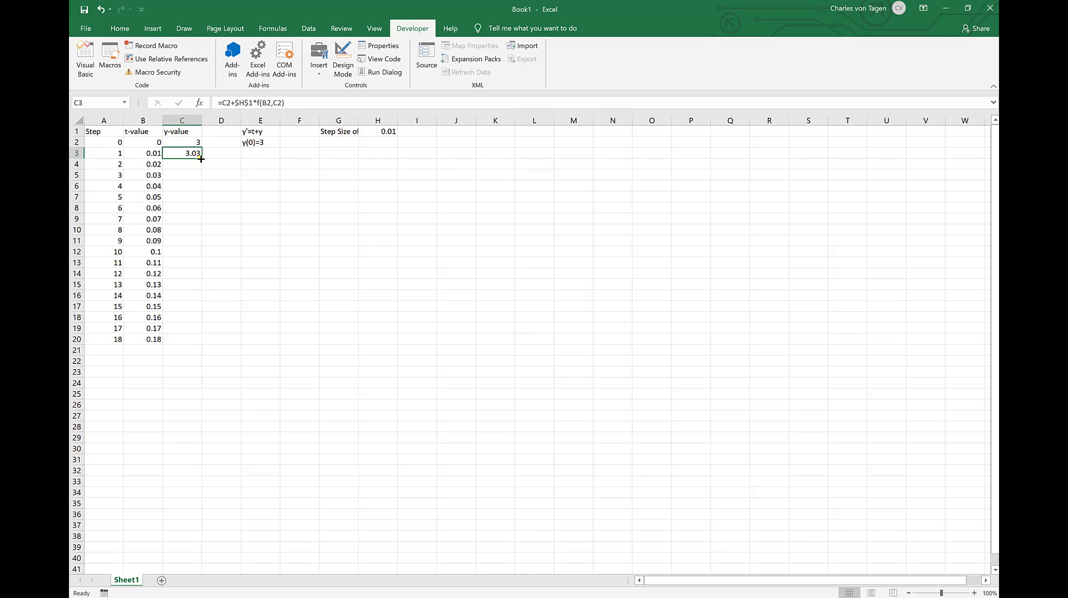
drag(201, 158, 184, 341)
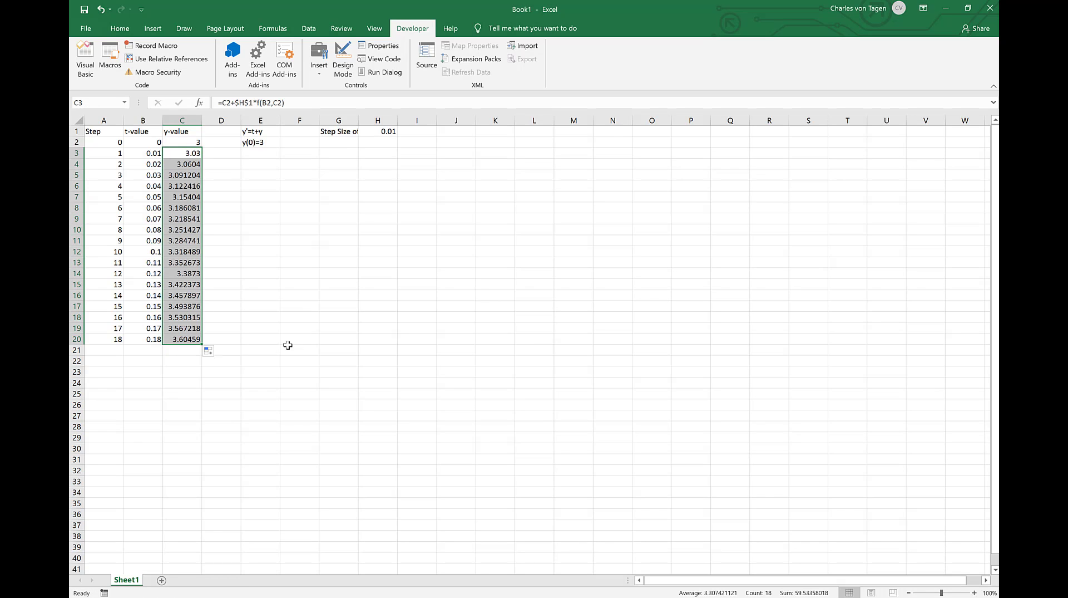
Step: Extend the step, t-value and y-value columns down through row 371
drag(115, 339, 202, 343)
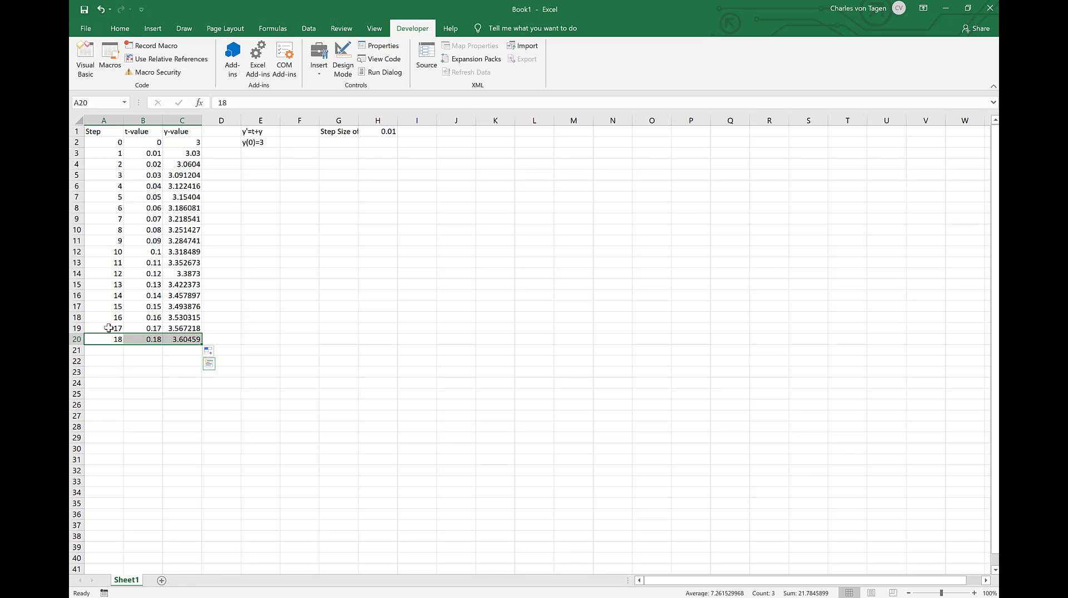
drag(108, 328, 203, 464)
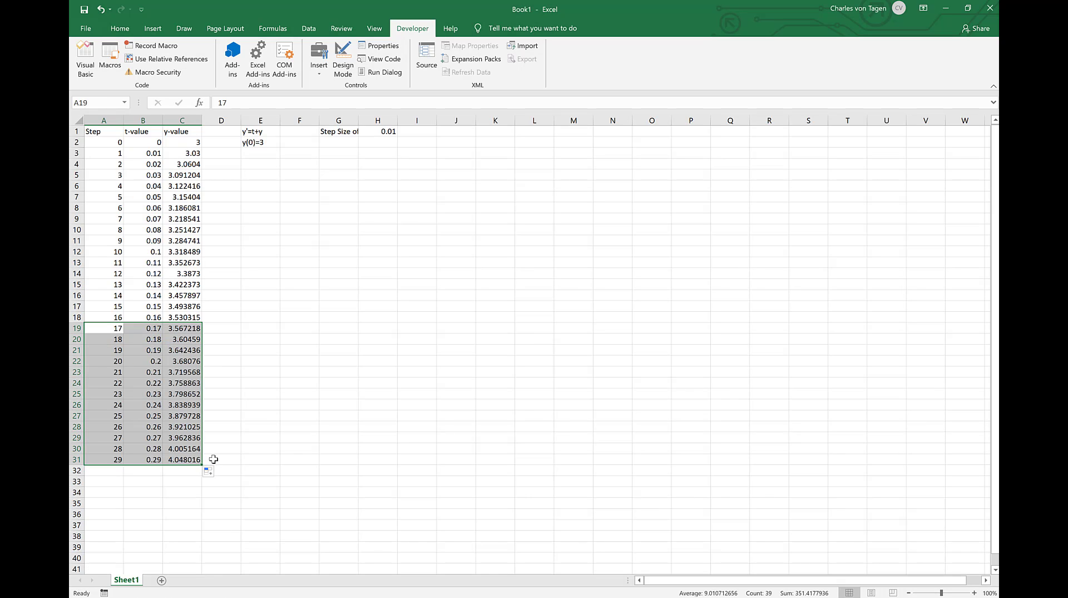
scroll(248, 406, down, 2)
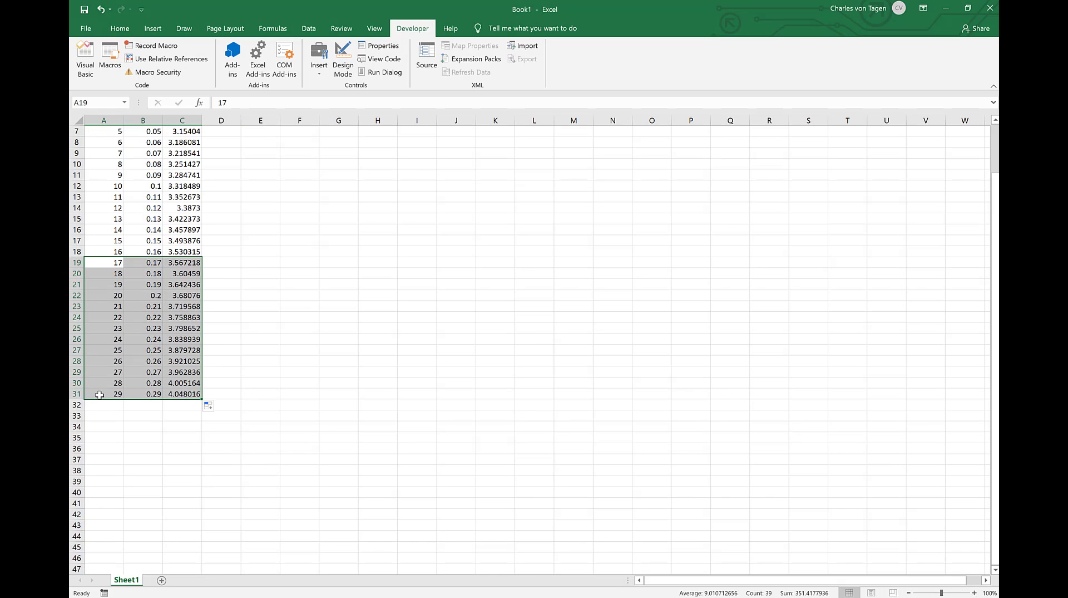
drag(98, 395, 217, 368)
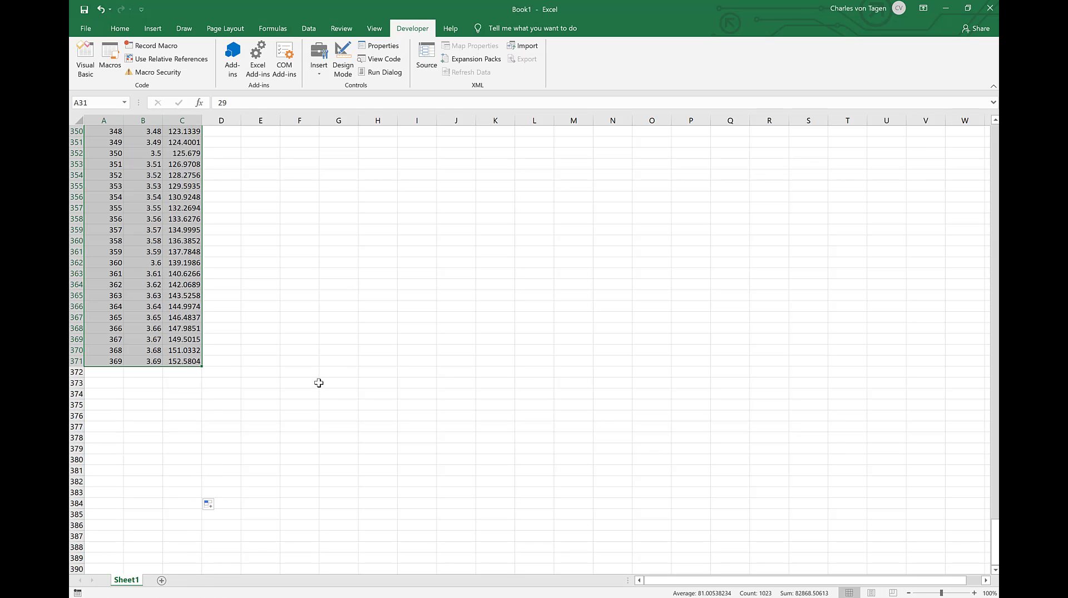
scroll(396, 364, up, 18)
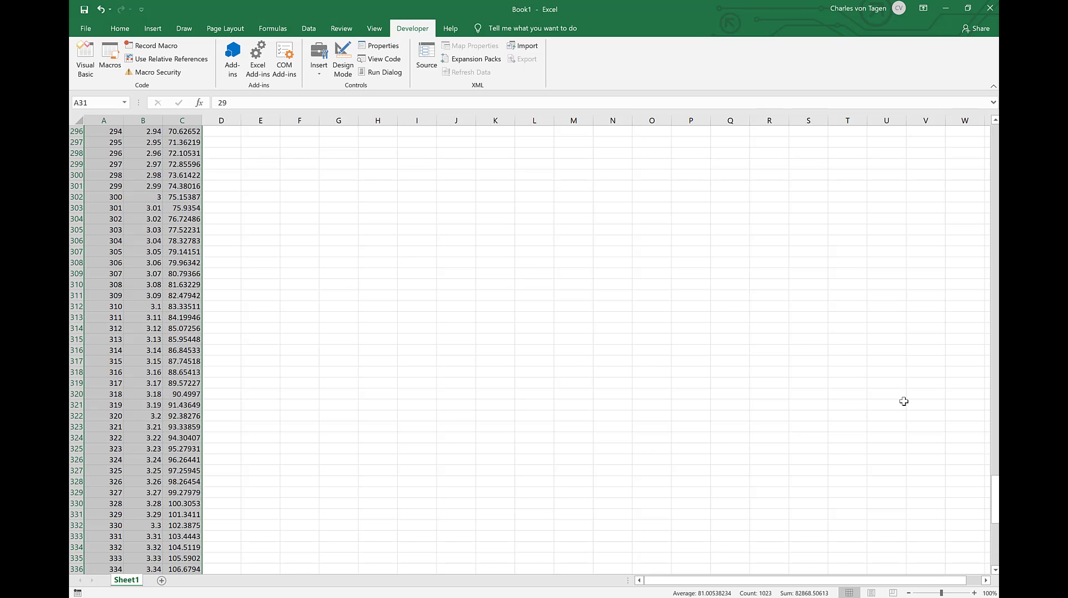
drag(991, 478, 997, 142)
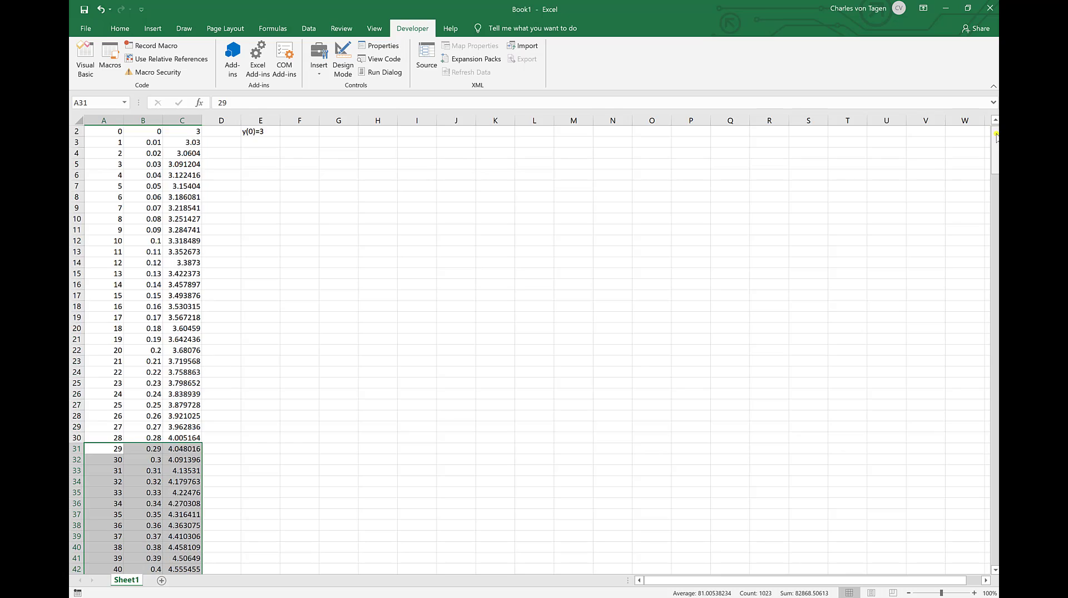
click(185, 360)
scroll(270, 350, up, 1)
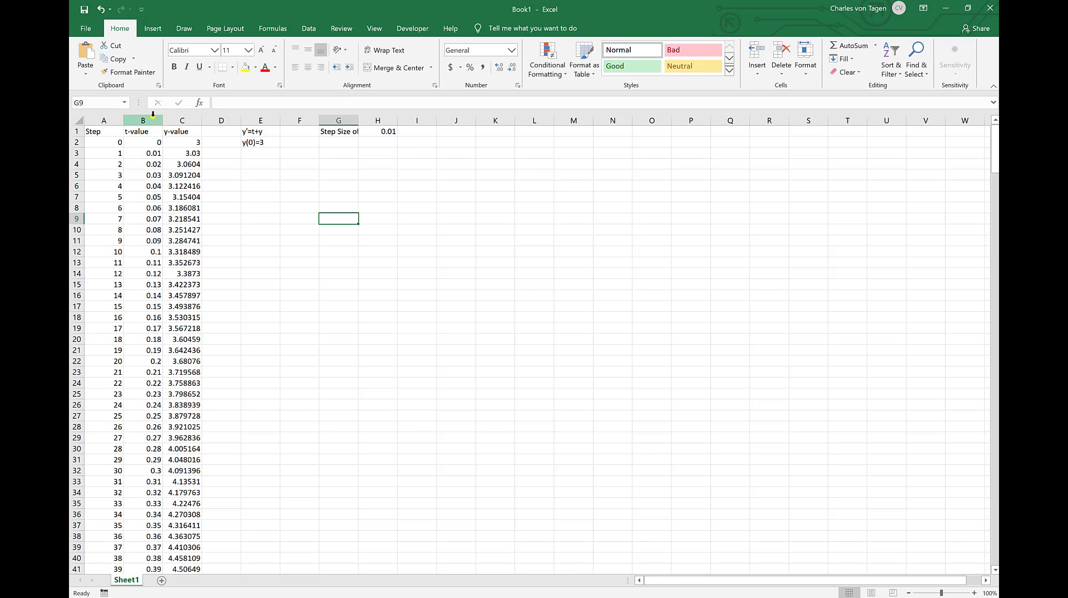
Step: Insert a basic markers-only scatter chart from the t-value and y-value columns B and C
drag(143, 116, 171, 119)
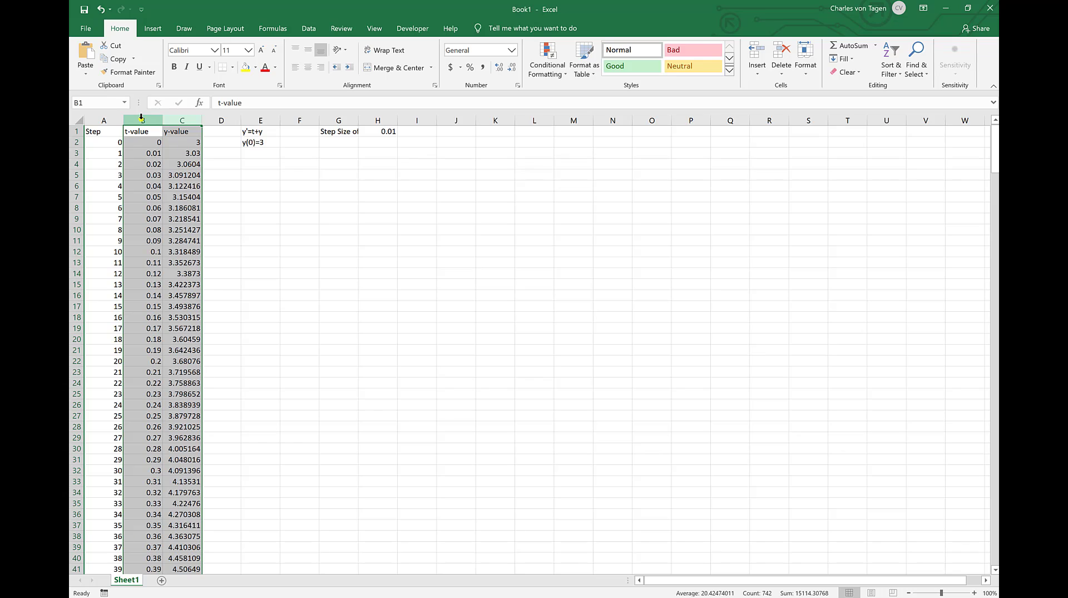
click(367, 198)
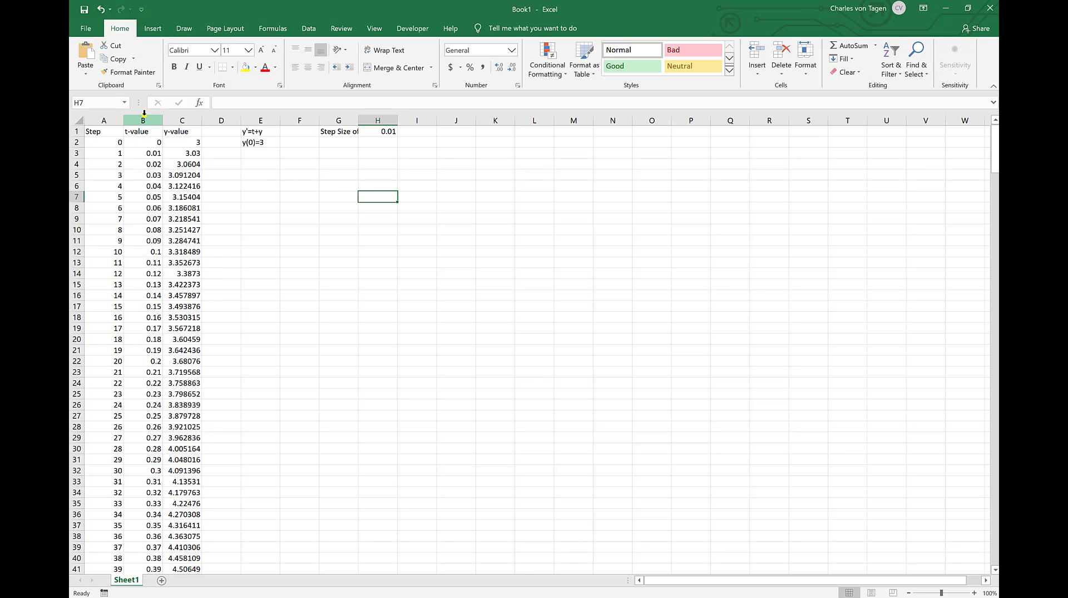
drag(144, 113, 186, 118)
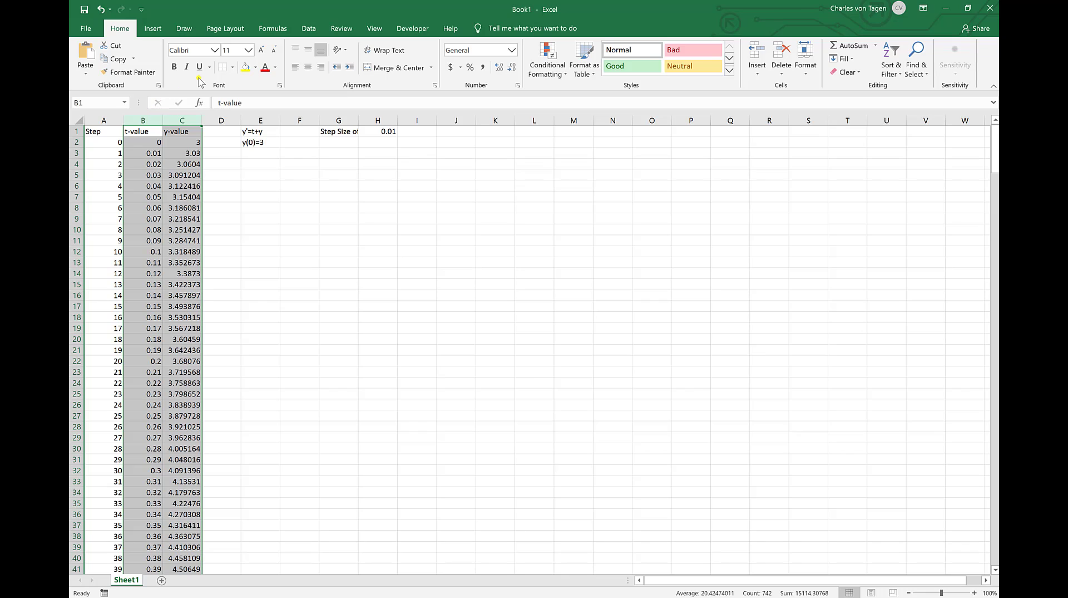
click(160, 30)
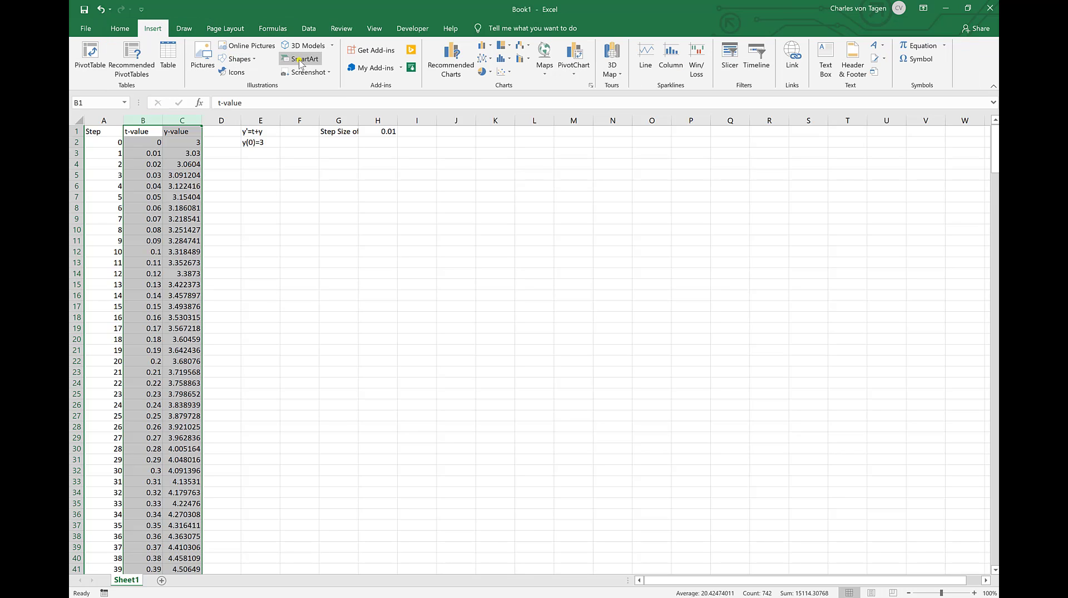
click(502, 72)
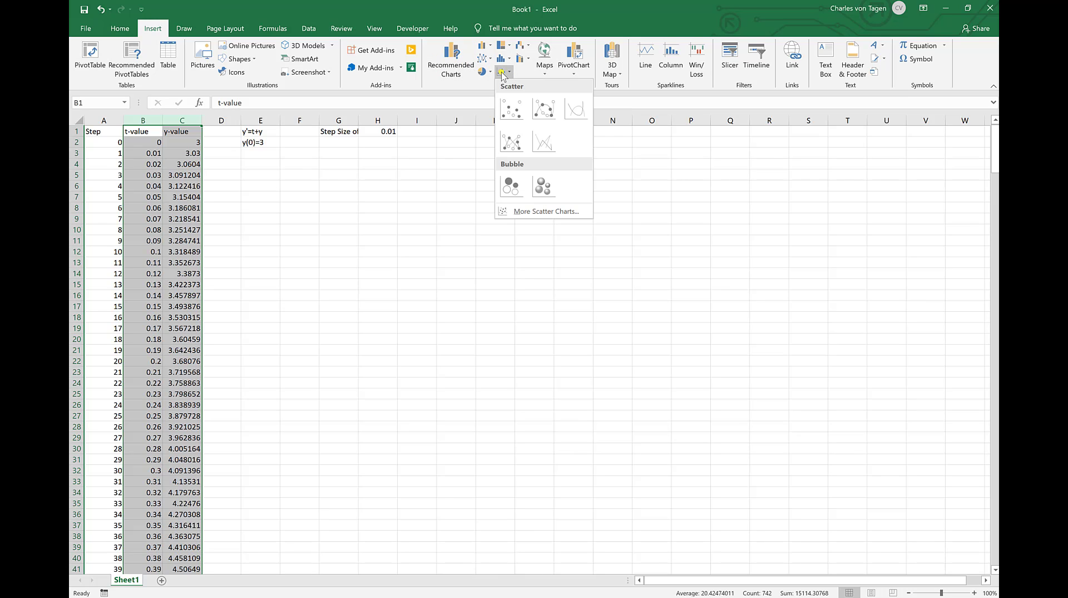
click(512, 107)
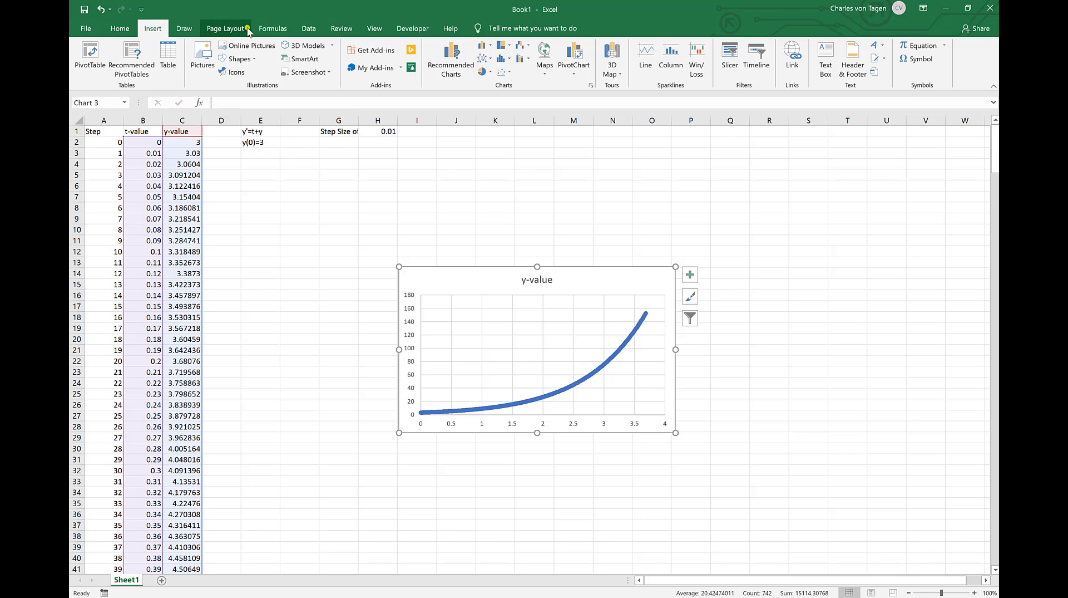
Step: Change the differential equation in E1 to y'=y*(5-y)
double_click(267, 132)
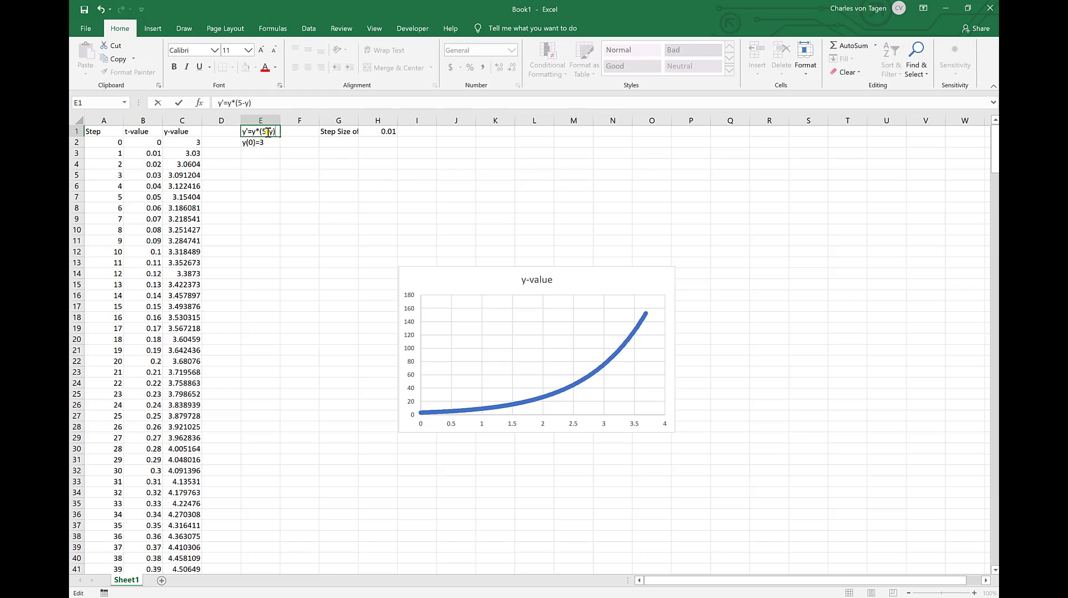
key(Return)
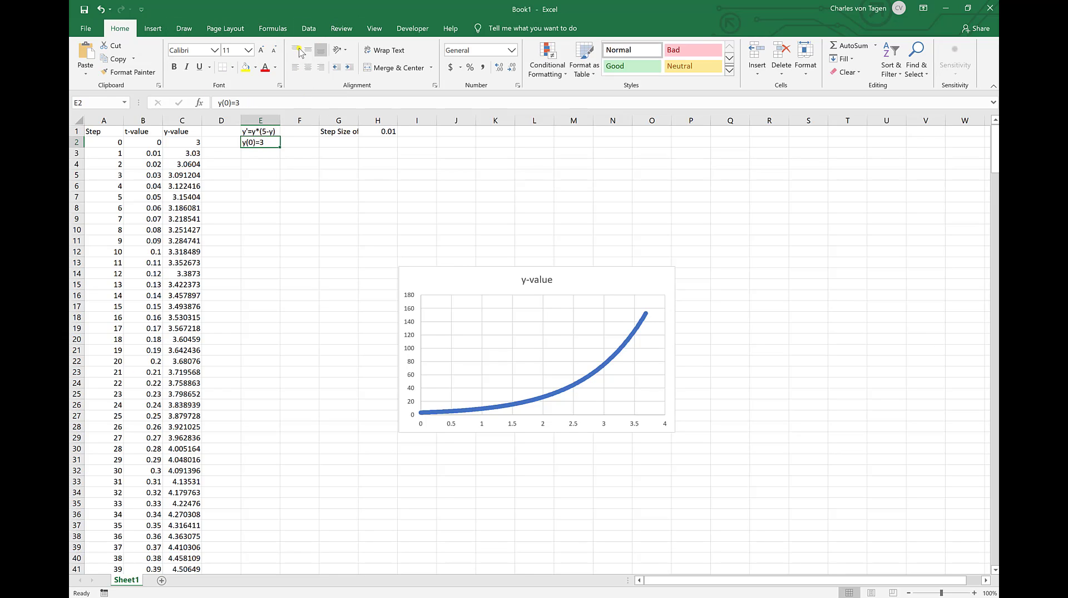
Step: Edit the VBA function f so that it returns y * (5 - y), and return to the worksheet
click(412, 28)
click(110, 56)
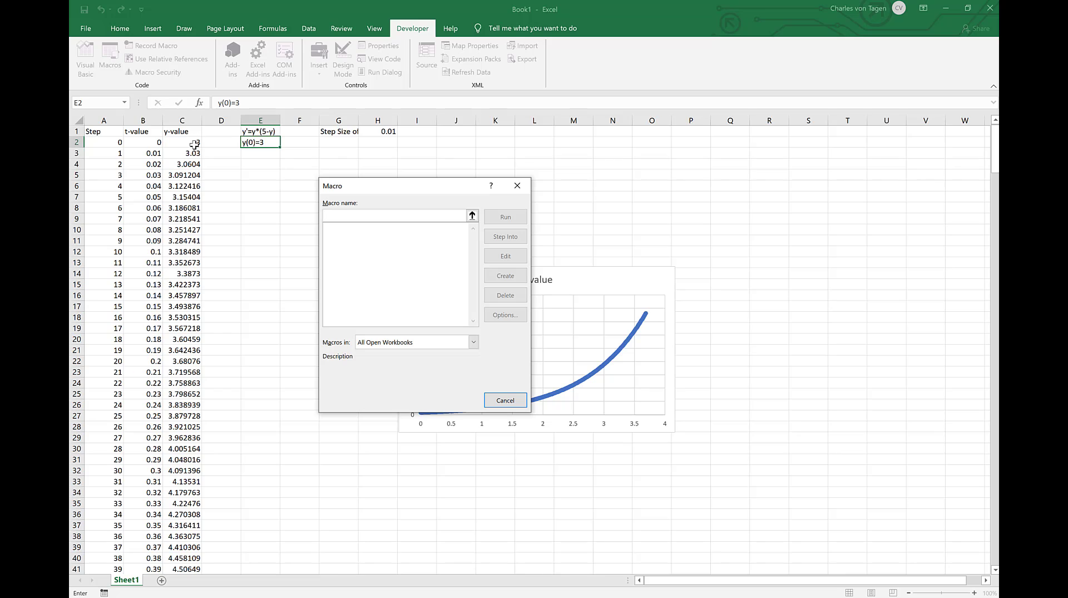
text(f)
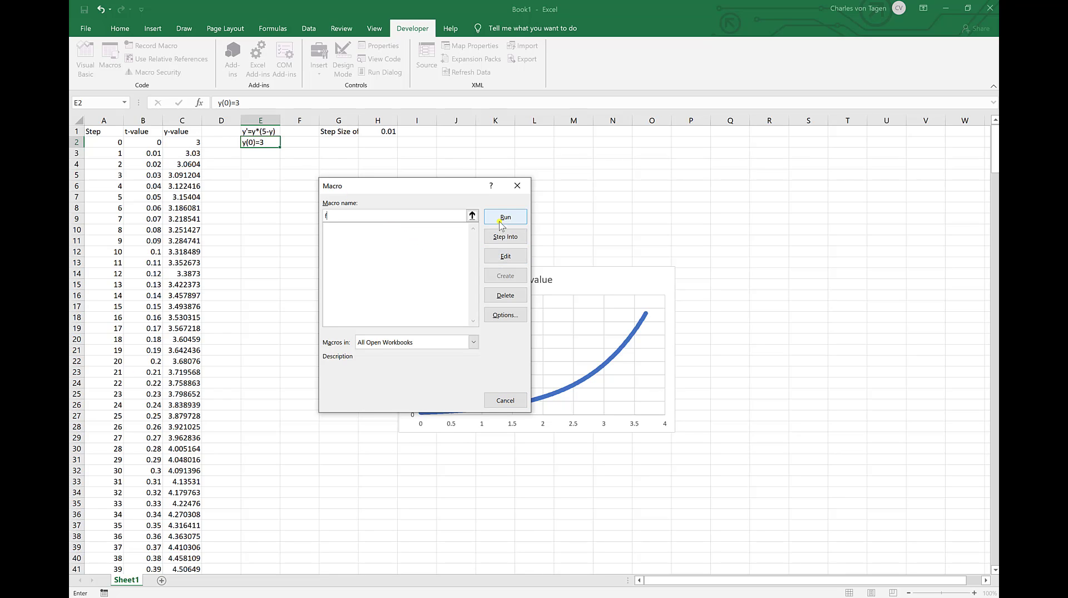
click(506, 256)
click(294, 99)
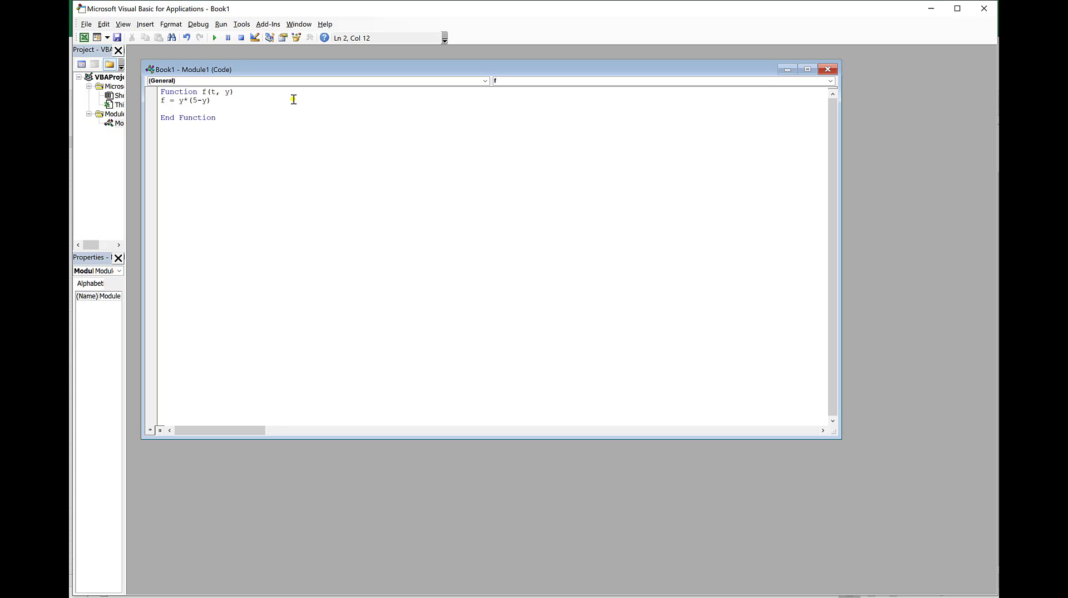
key(Return)
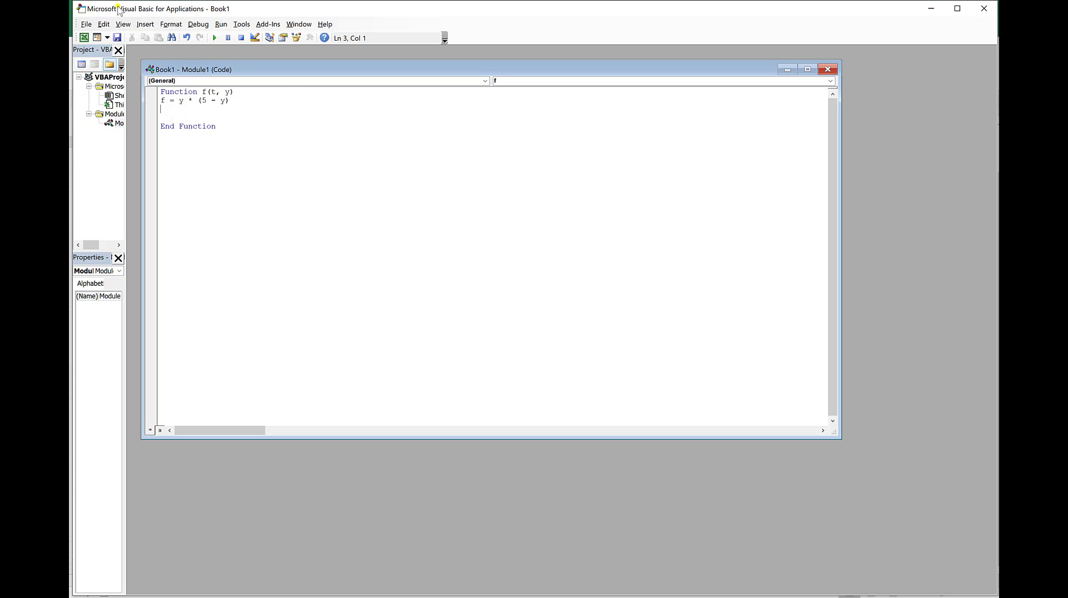
click(86, 24)
click(115, 104)
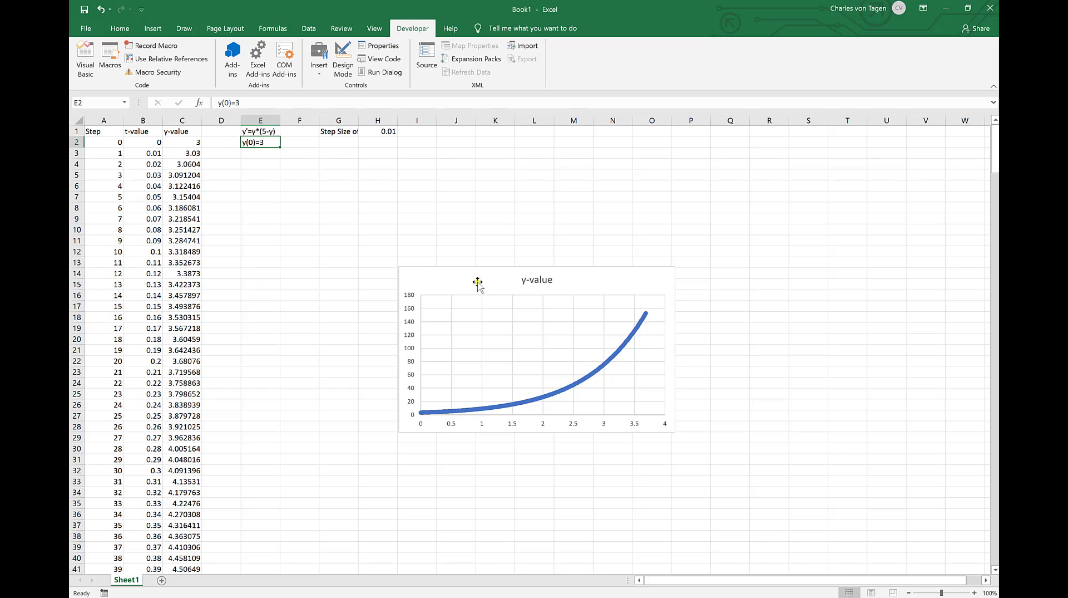
Step: Re-enter the unchanged formula in C3 to recalculate the y-value column with the edited function f
click(181, 141)
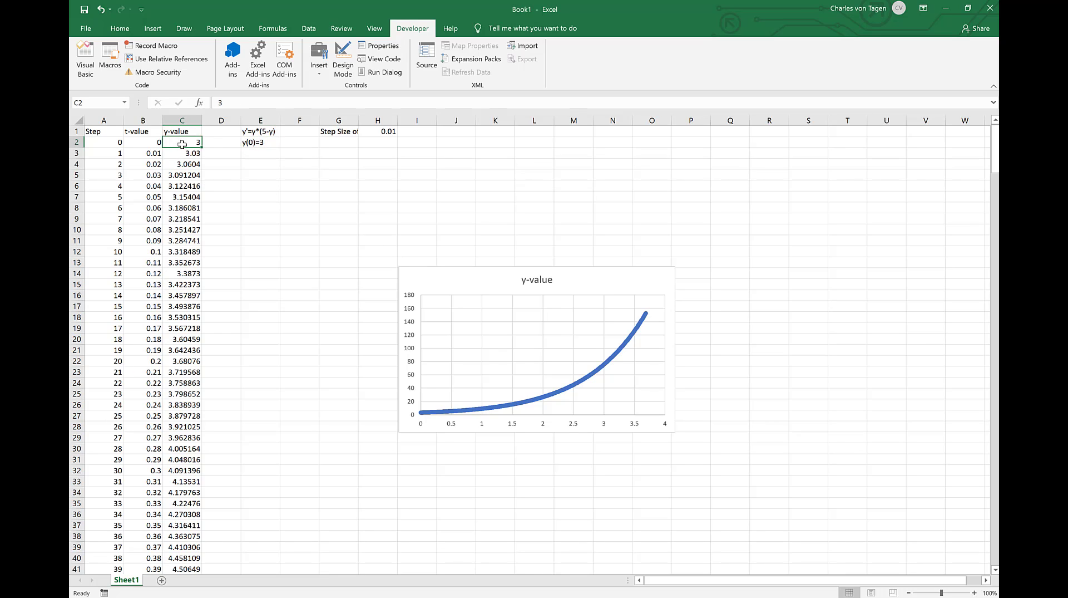
click(185, 154)
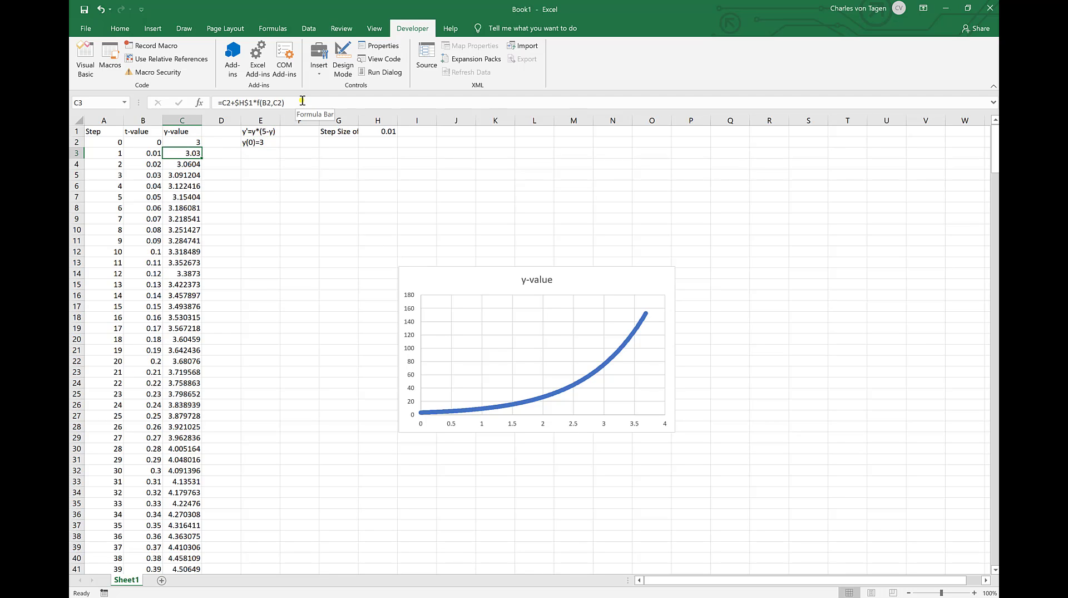
click(302, 100)
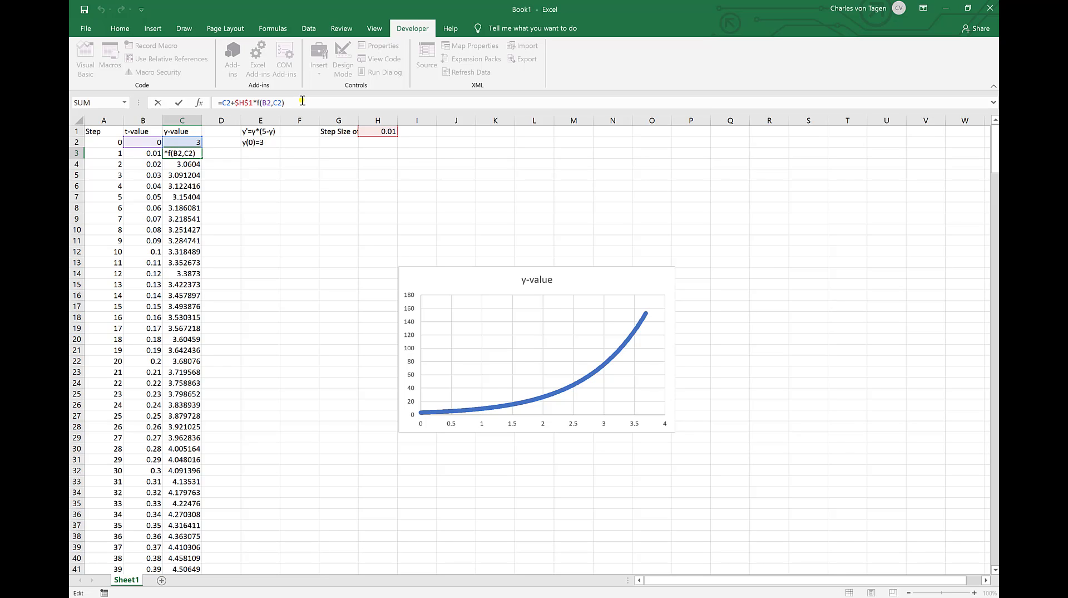
key(Return)
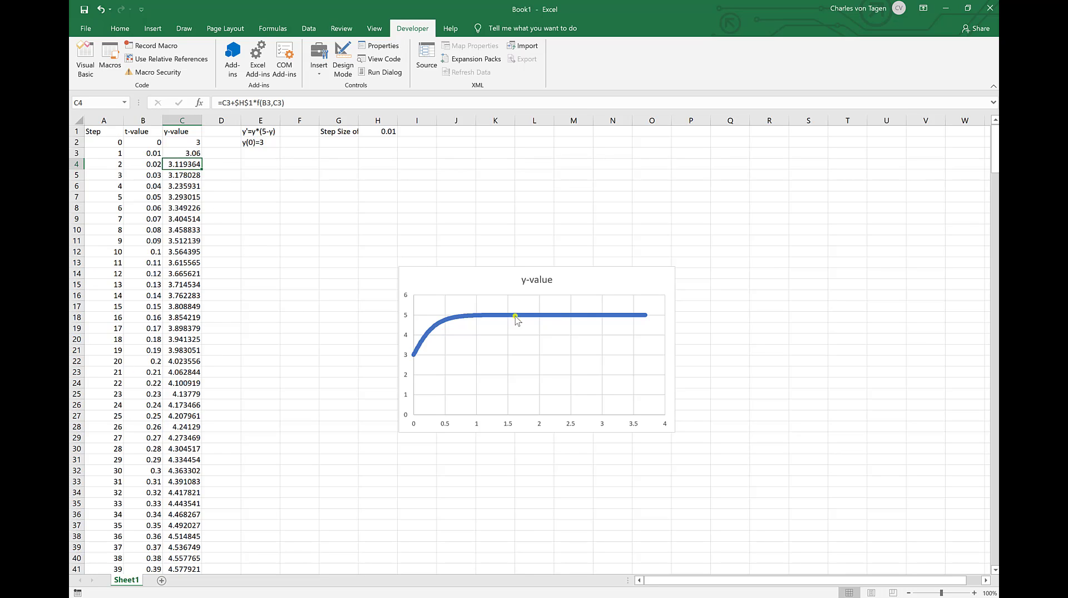
mouse_move(415, 356)
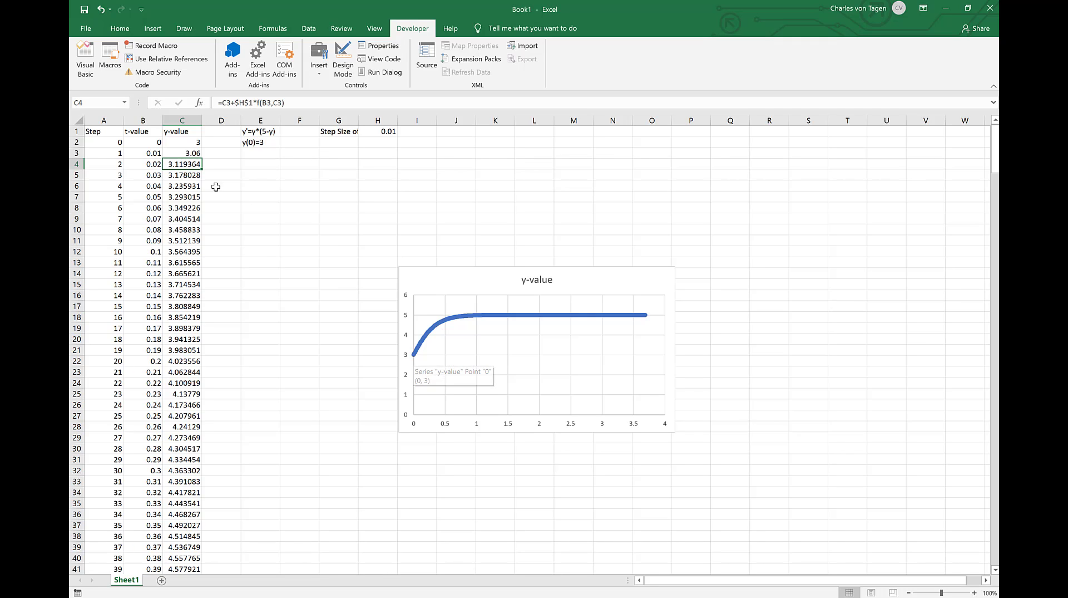
Step: Set the initial y-value in C2 to 1
click(171, 142)
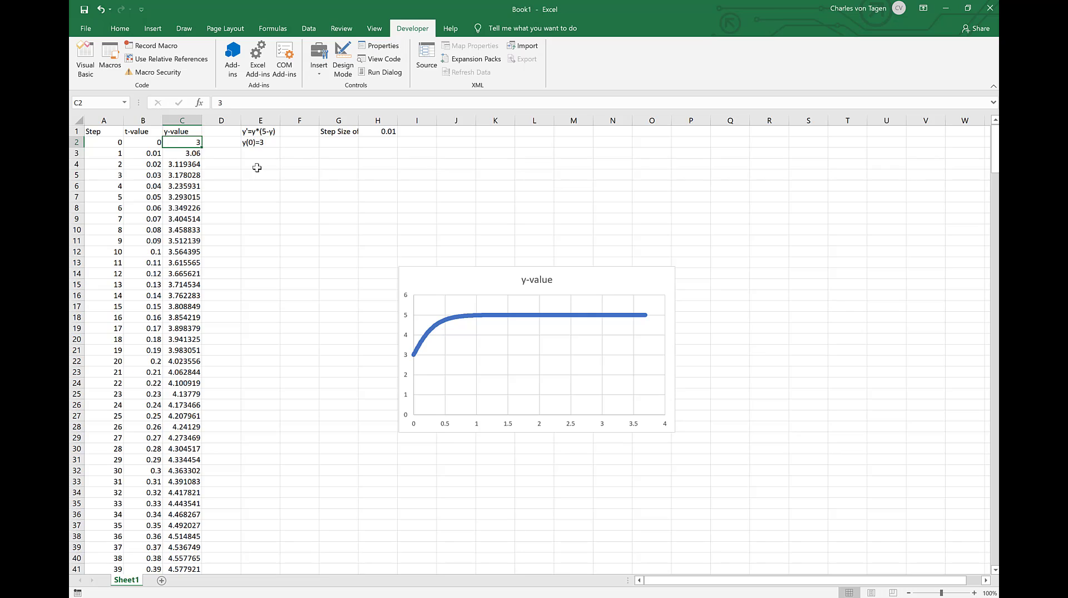
text(1)
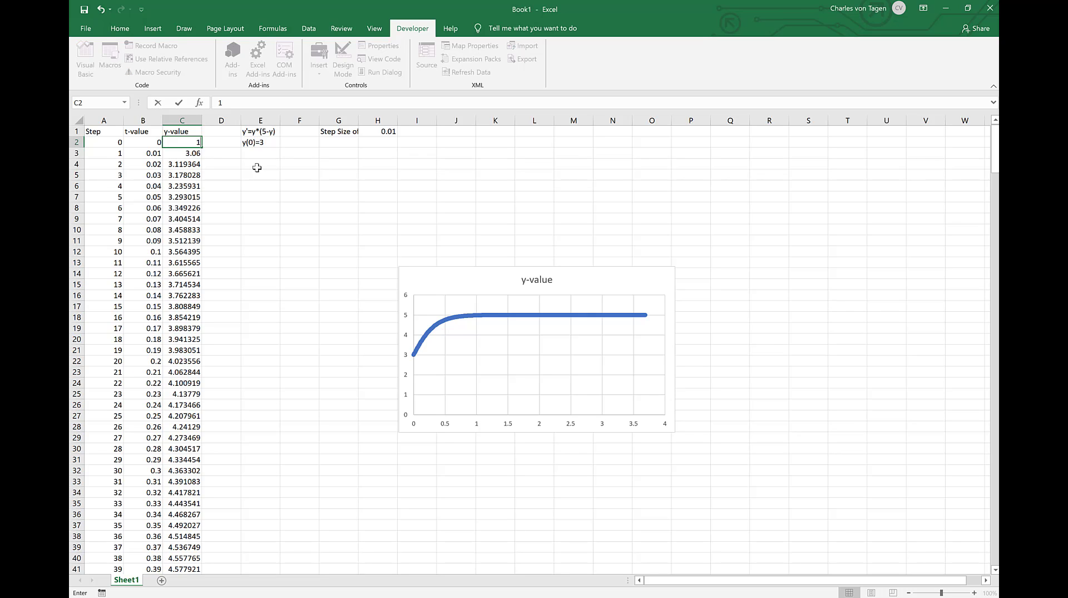
key(Return)
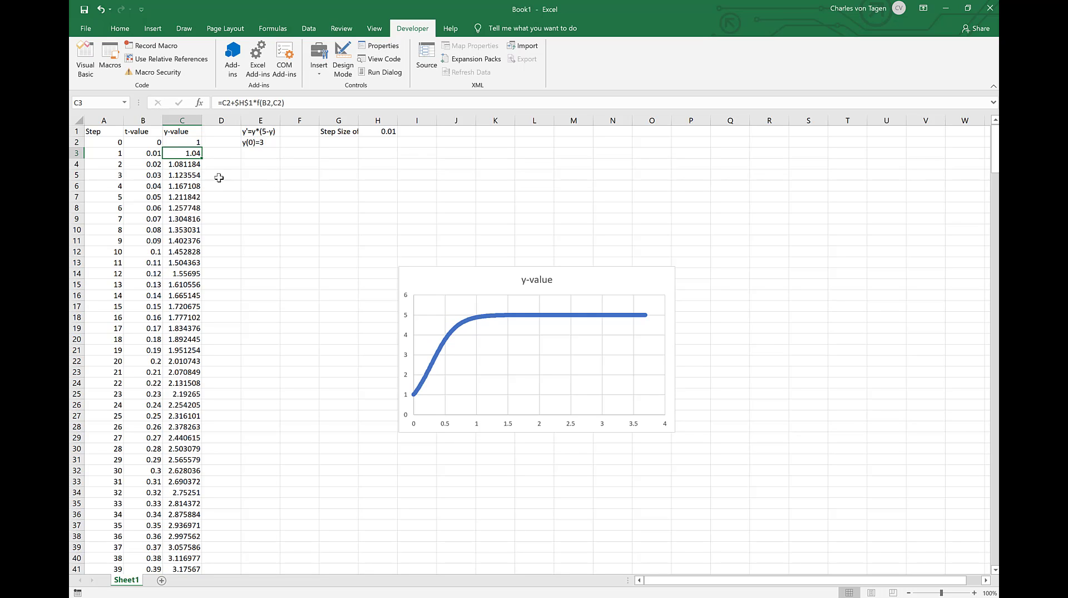
Step: Set the initial y-value in C2 to 0.1
click(190, 142)
text(0.1)
key(Return)
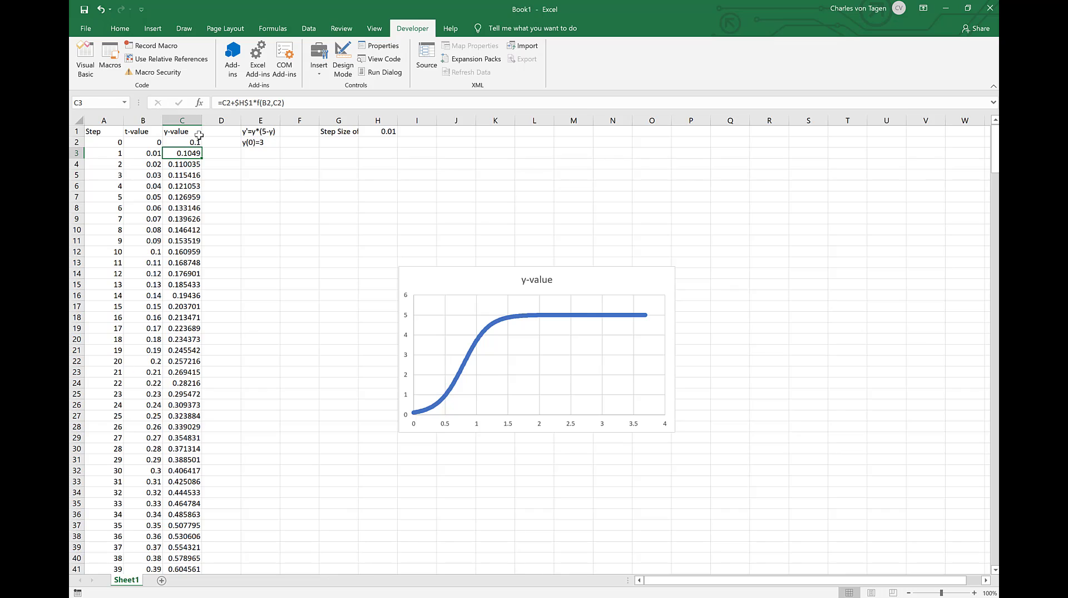
Step: Change the initial condition text in E2 to y(0)=0.1
click(263, 143)
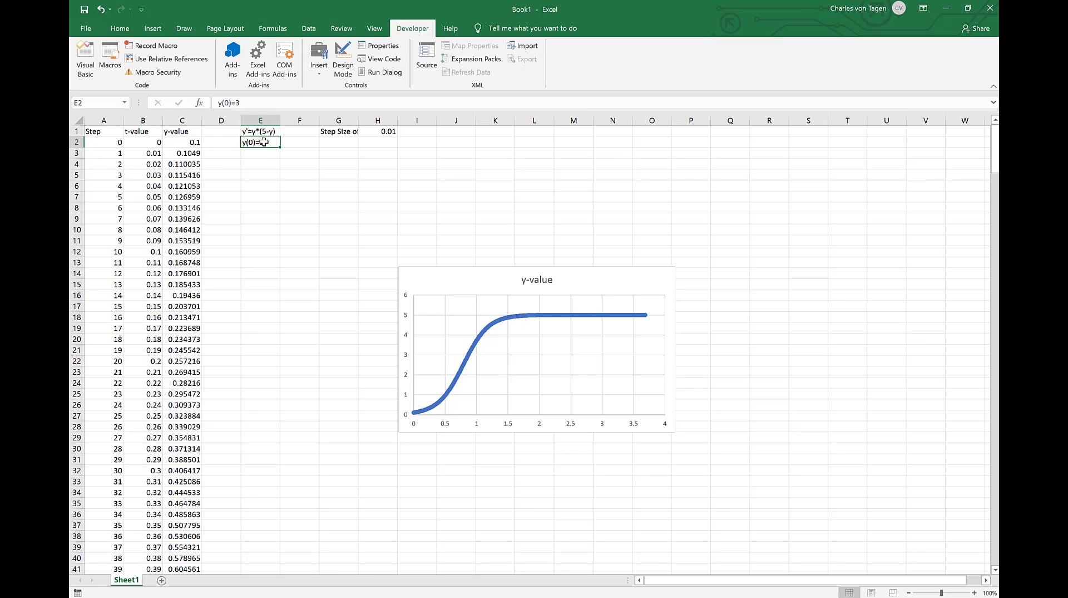
double_click(264, 142)
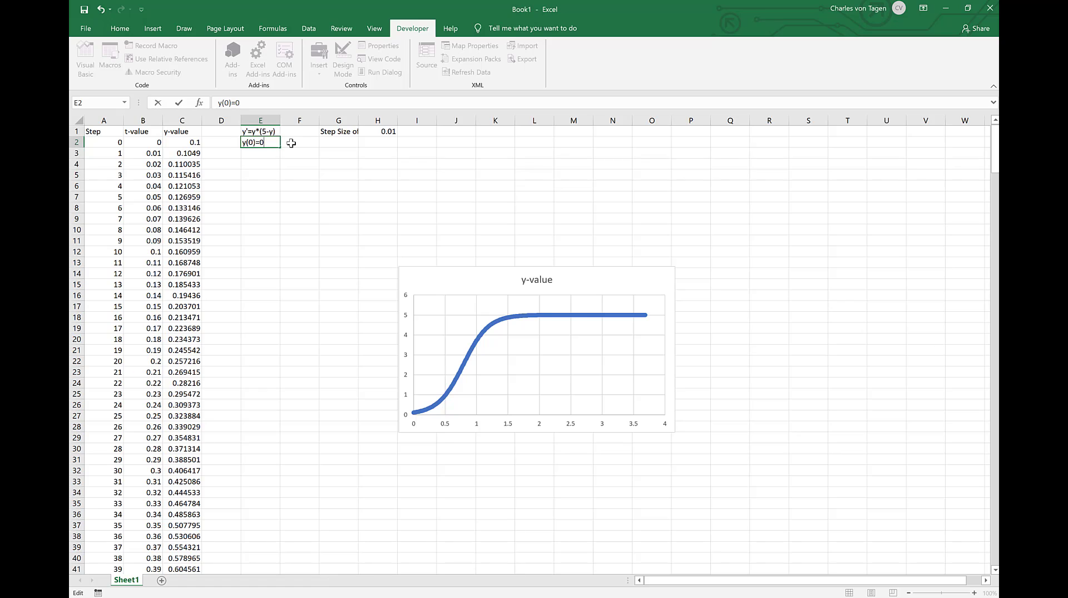
text(0.1)
key(Return)
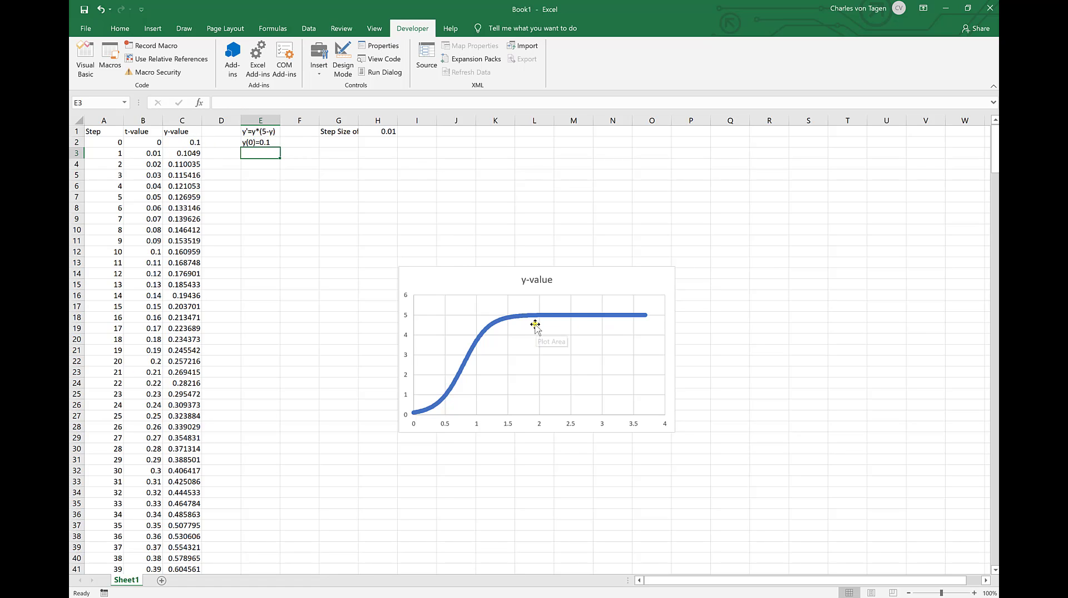
Step: Replace the existing chart with a new markers-only scatter chart of columns B and C, and move its upper-left corner to about cell E6
click(477, 275)
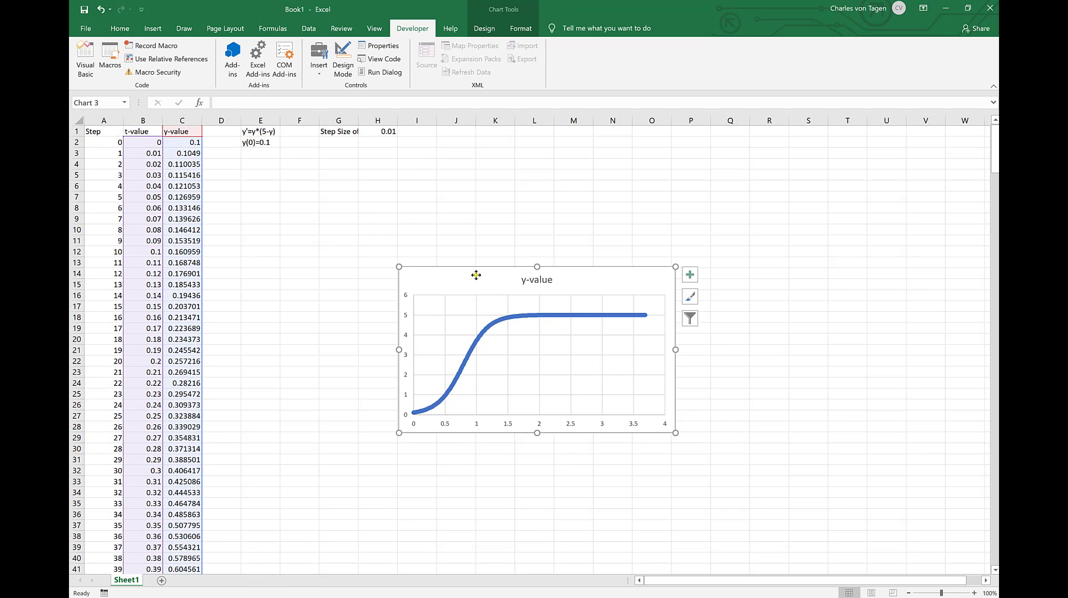
key(Delete)
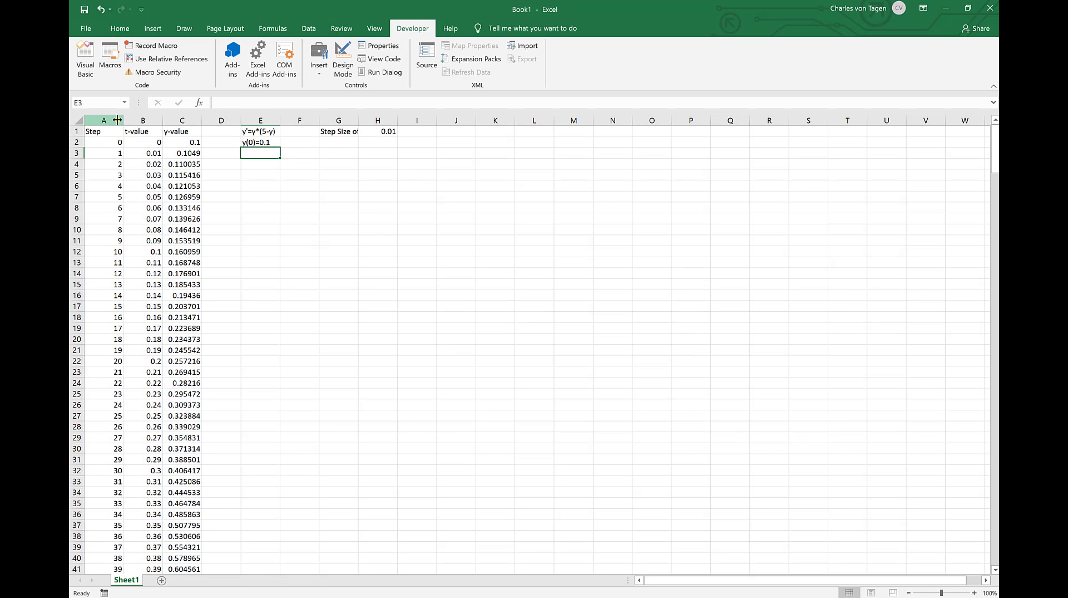
click(135, 118)
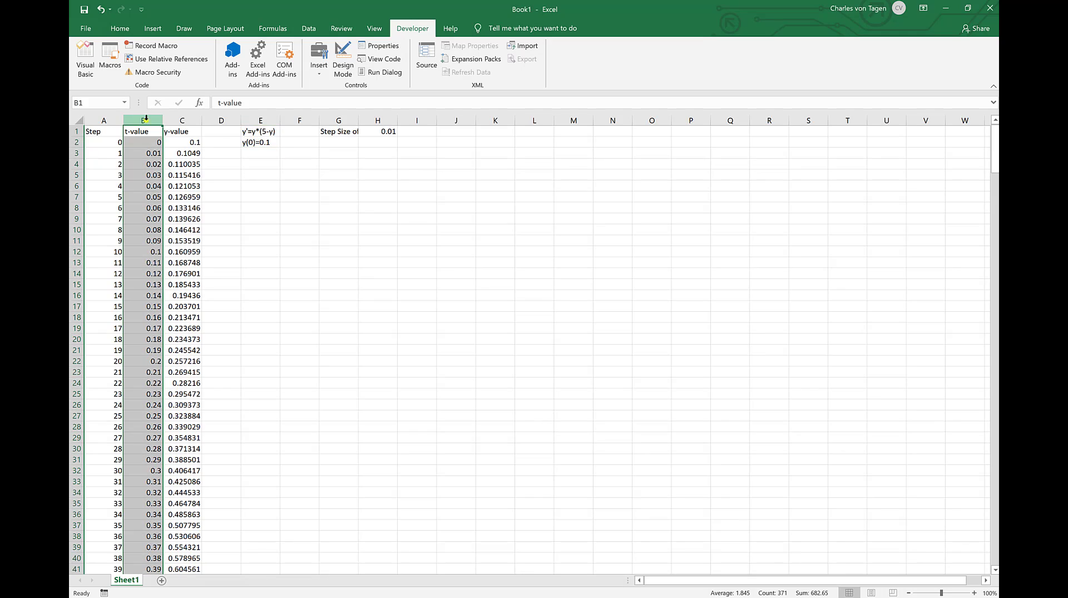
drag(138, 118, 176, 118)
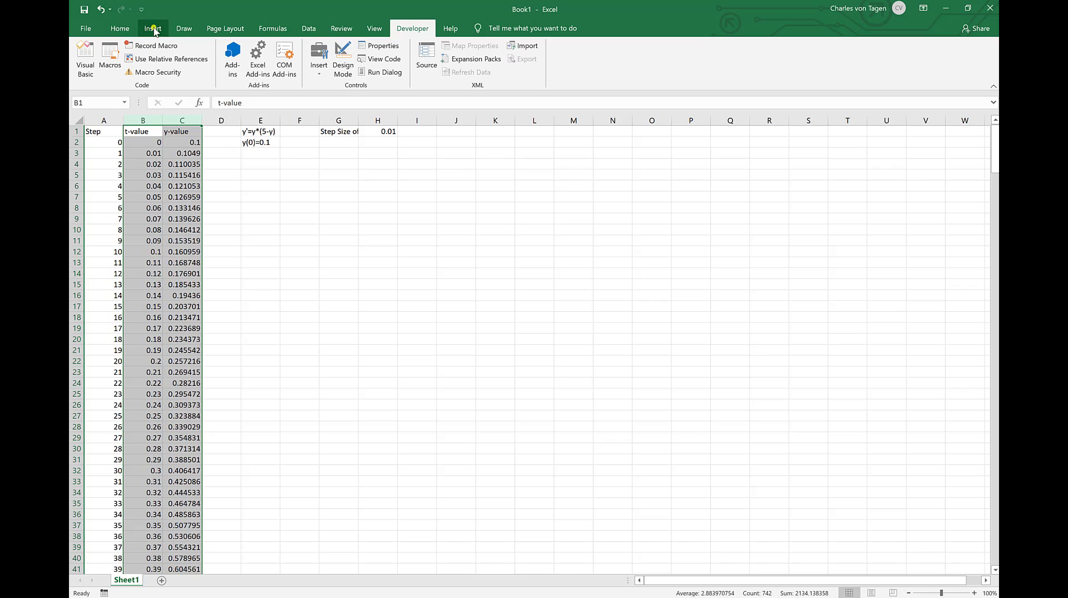
click(155, 30)
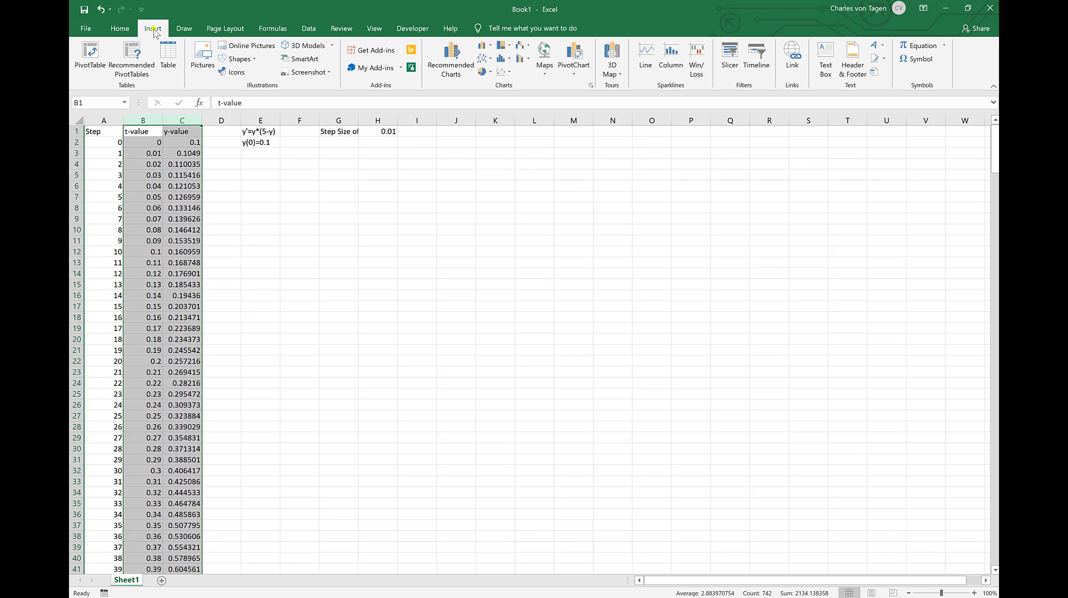
click(501, 73)
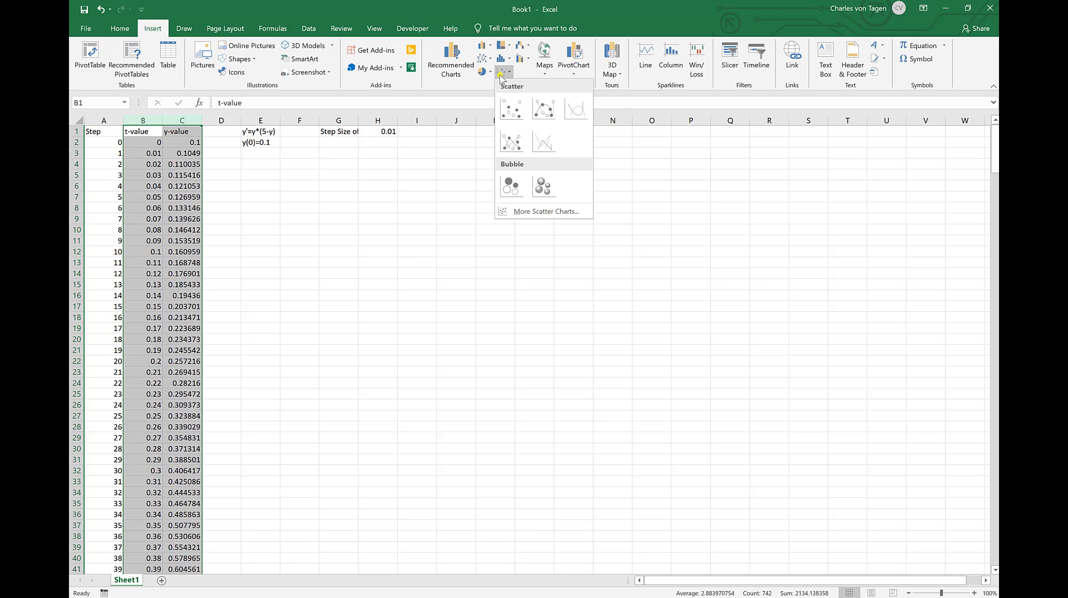
click(508, 109)
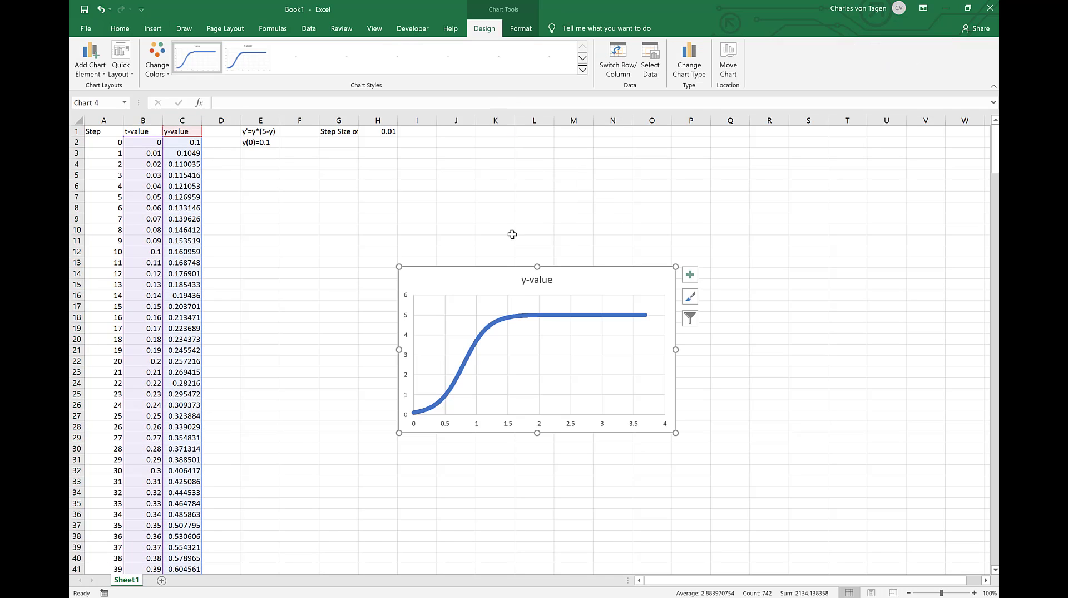
drag(474, 277, 322, 193)
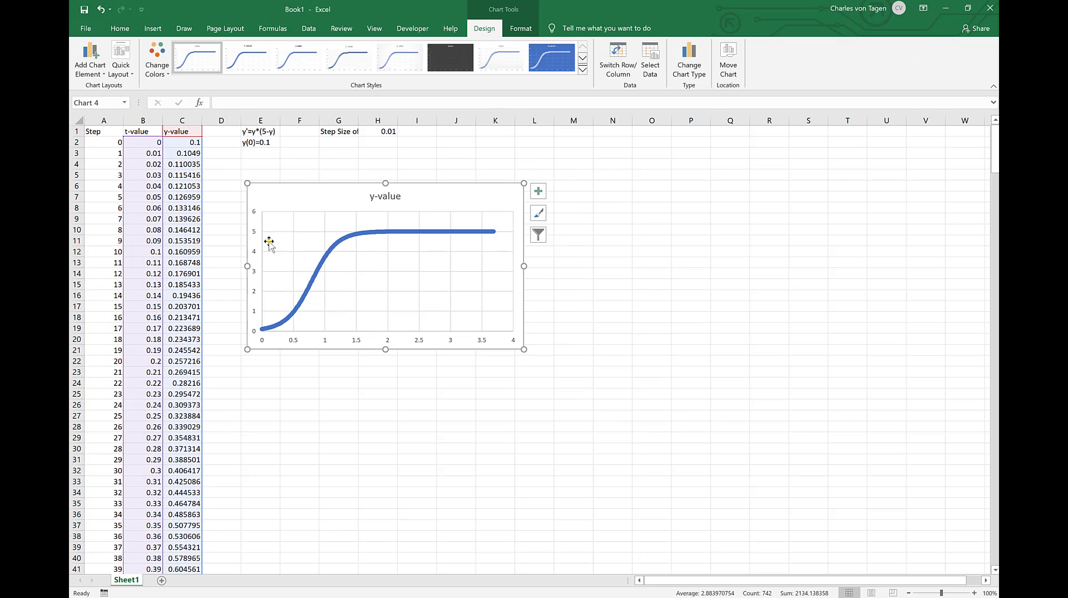